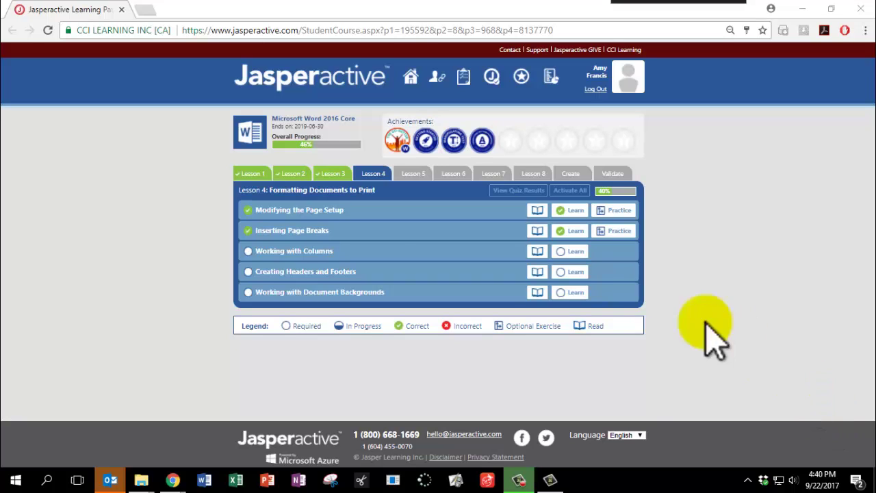
- Start the Working with Columns Learn exercise in Jasperactive
left_click(579, 252)
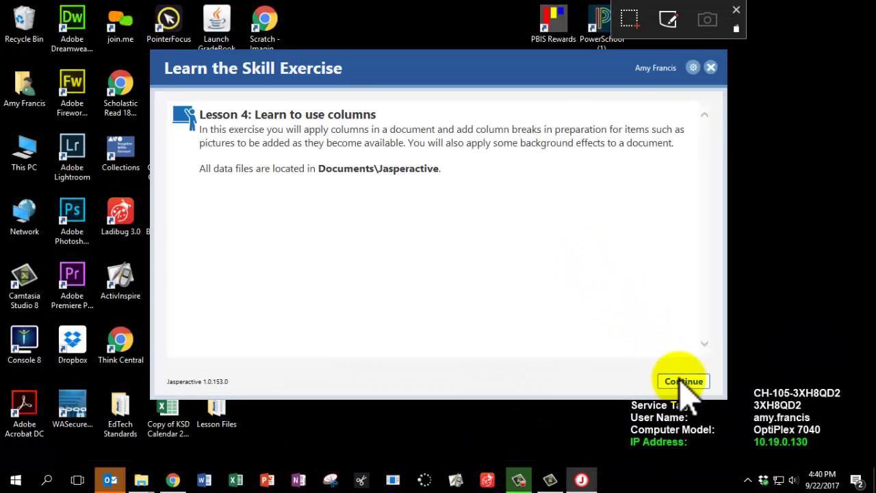
left_click(683, 381)
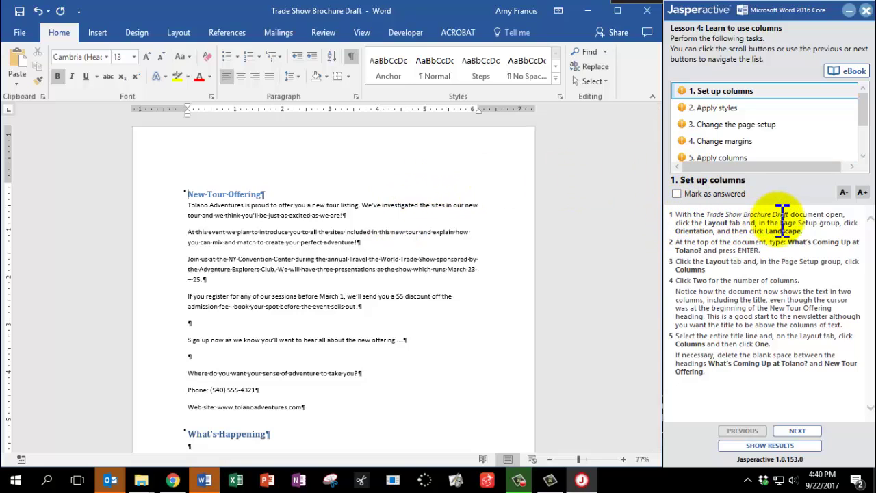
- Switch the page to landscape and add the title 'What's Coming Up at Tolano?' above New Tour Offering
left_click(695, 226)
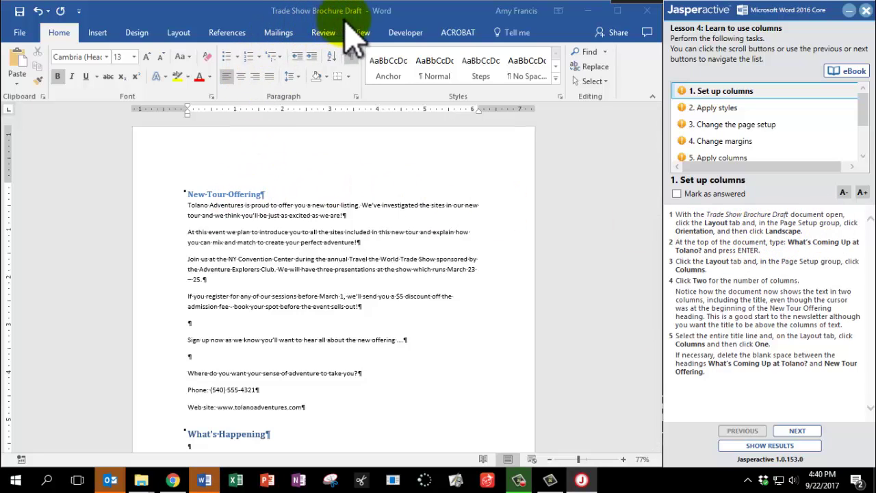
left_click(180, 33)
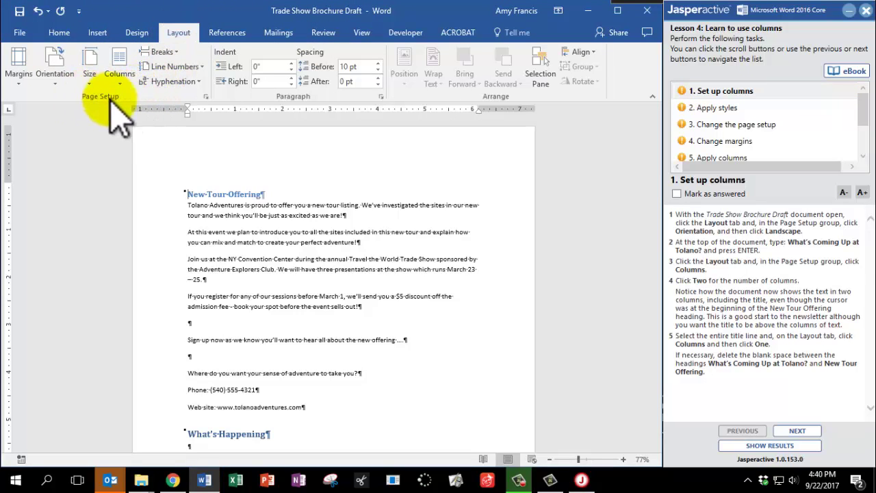
left_click(55, 76)
left_click(76, 134)
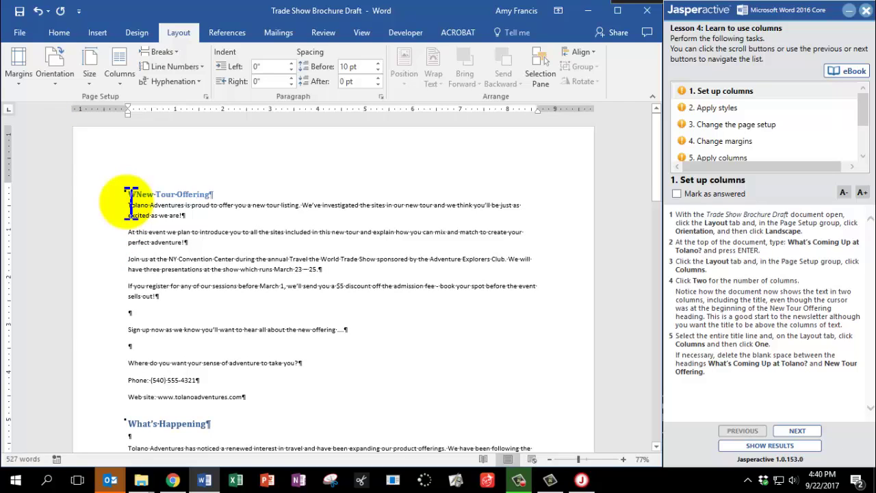
type("hat's Coming Up at Tolano?")
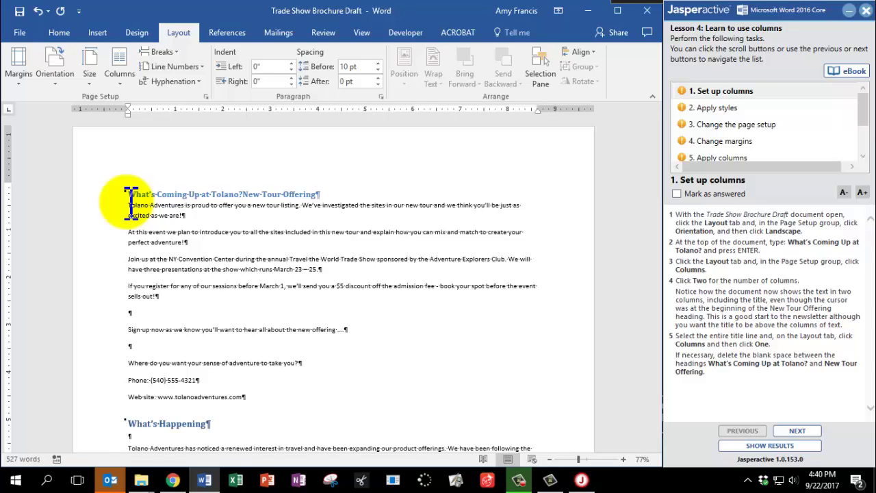
key("Return")
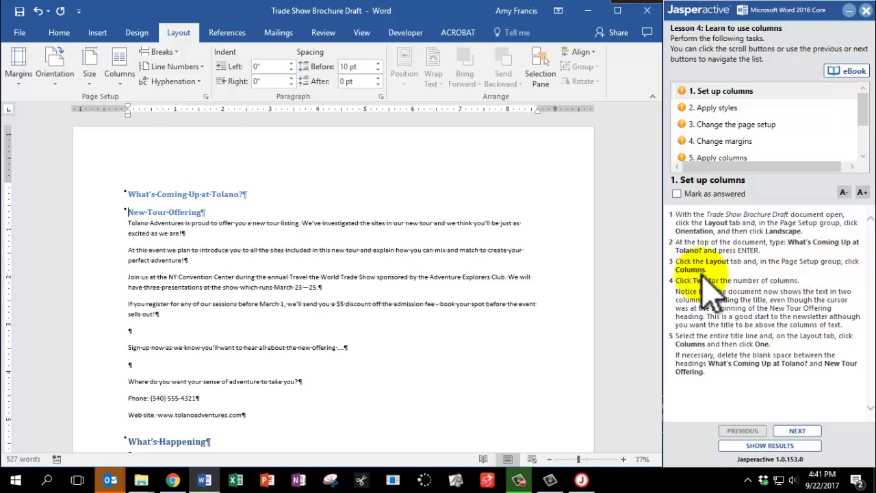
- Set the whole brochure, title included, to Two columns
left_click(180, 36)
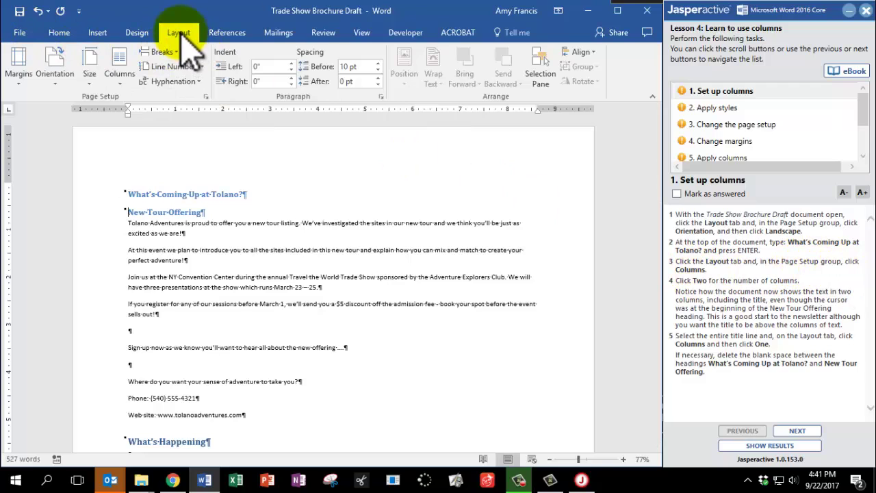
left_click(122, 83)
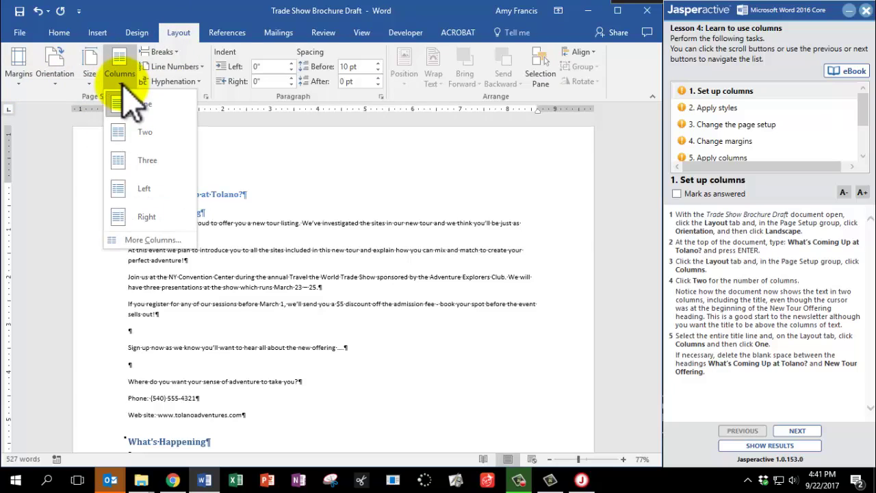
left_click(136, 132)
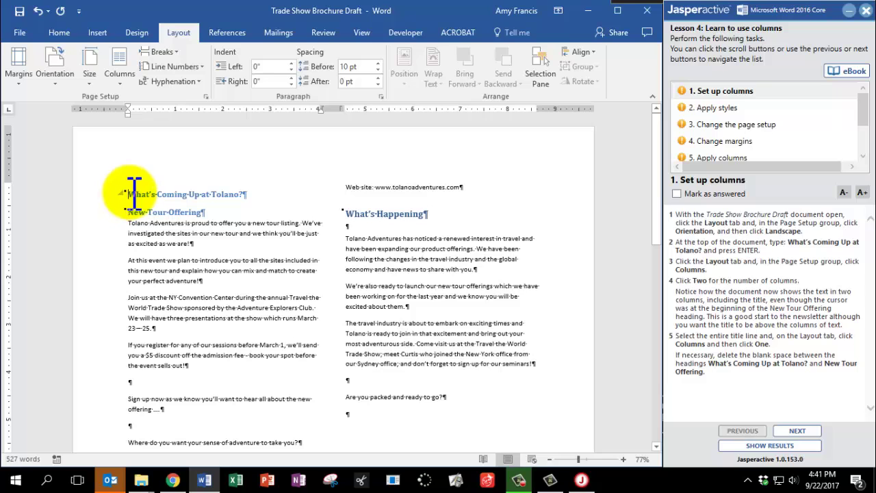
- Make the title line a one-column section and mark the Set up columns task answered
triple_click(245, 194)
left_click_drag(132, 195, 241, 192)
left_click(240, 192)
triple_click(246, 191)
left_click(248, 195)
triple_click(247, 195)
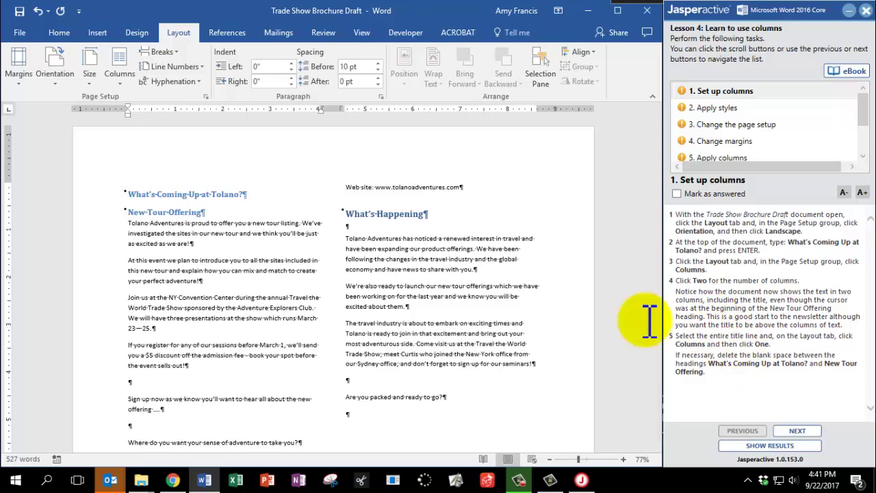
left_click(120, 71)
left_click(133, 104)
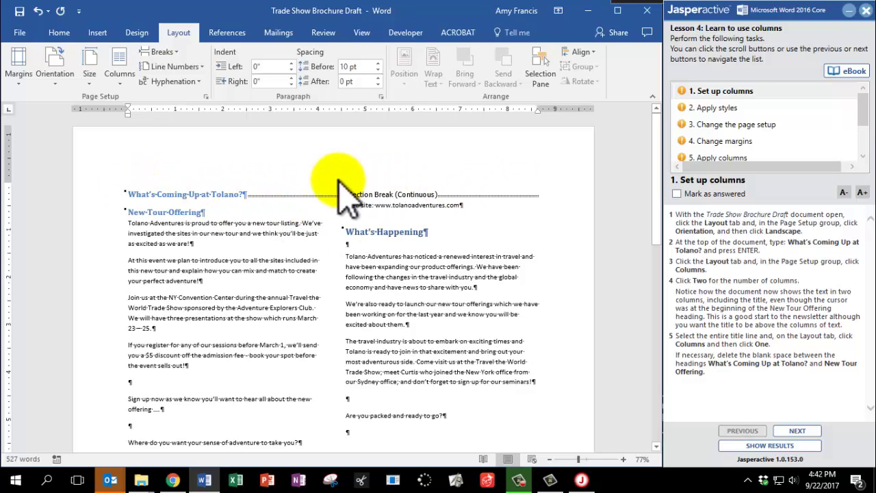
left_click(121, 89)
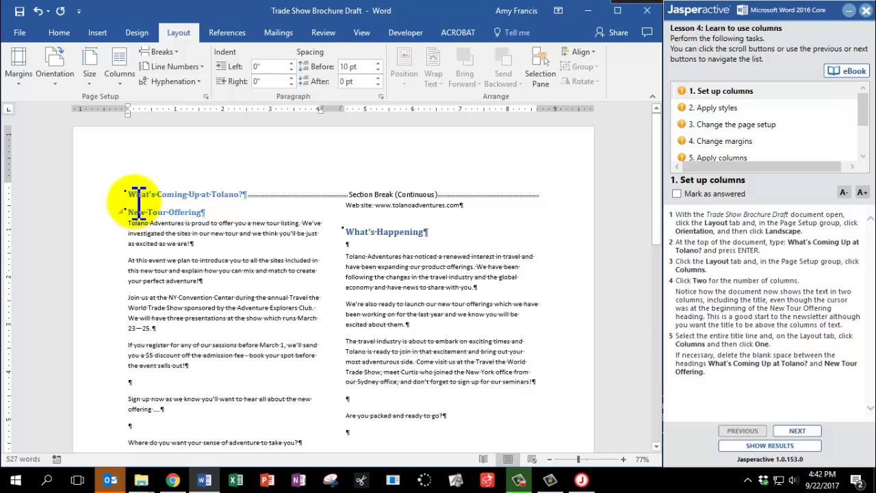
left_click(728, 198)
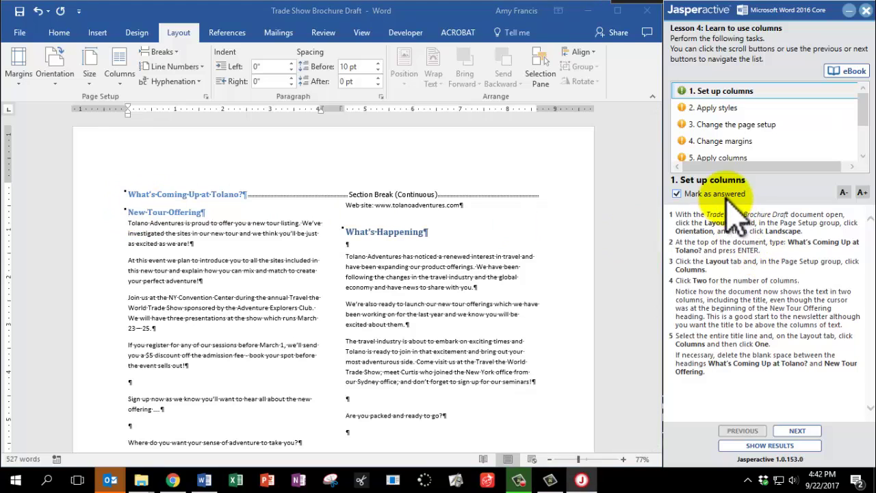
- Advance to the Apply styles task and give the title the Heading 1 style
left_click(808, 431)
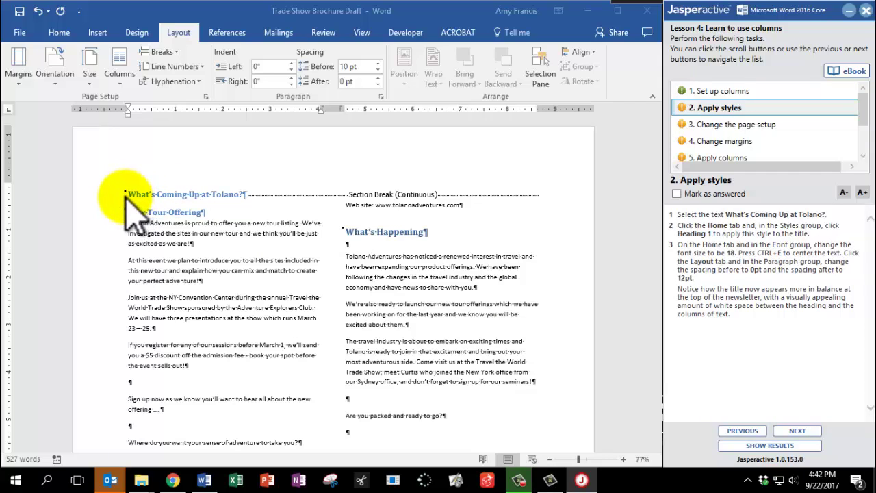
left_click_drag(130, 195, 241, 196)
left_click(251, 195)
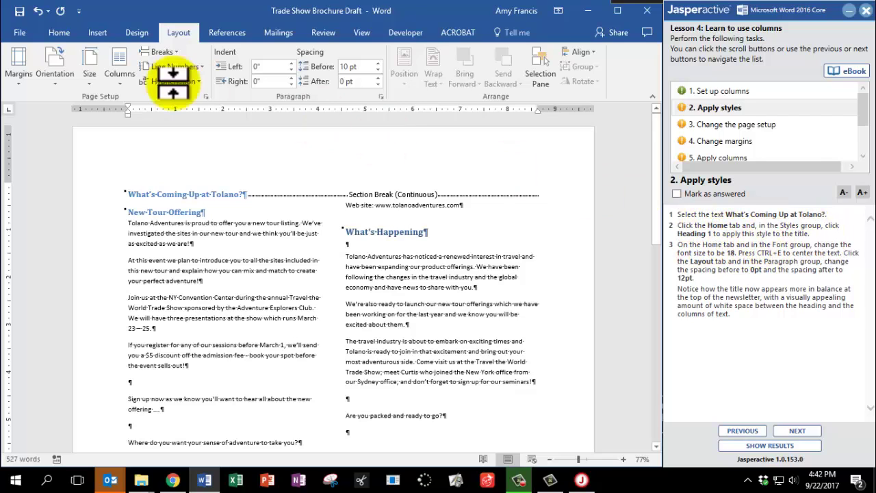
left_click(67, 34)
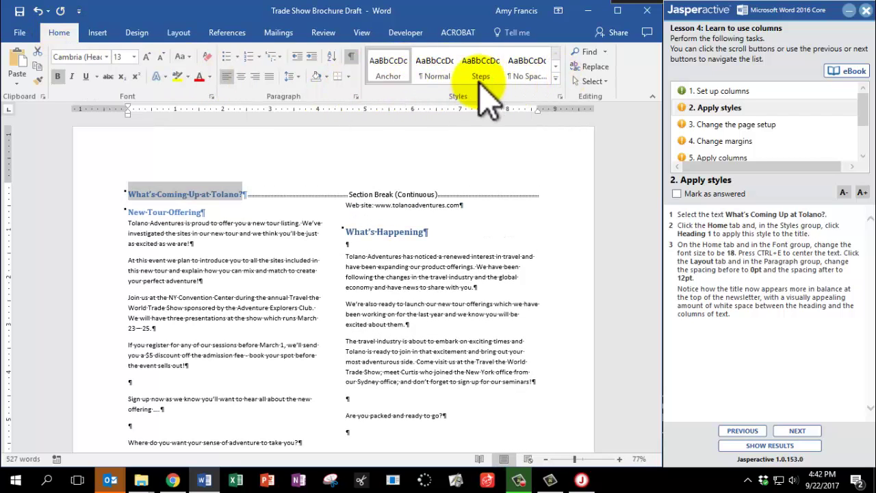
left_click(556, 81)
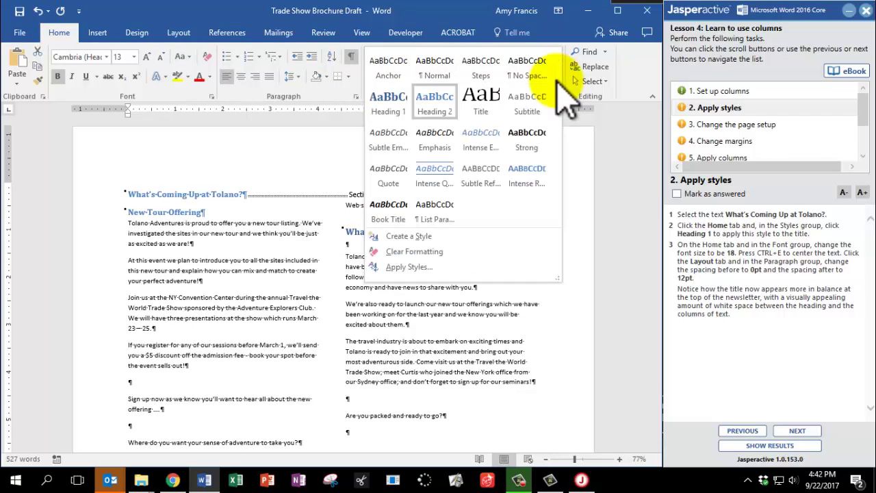
left_click(394, 113)
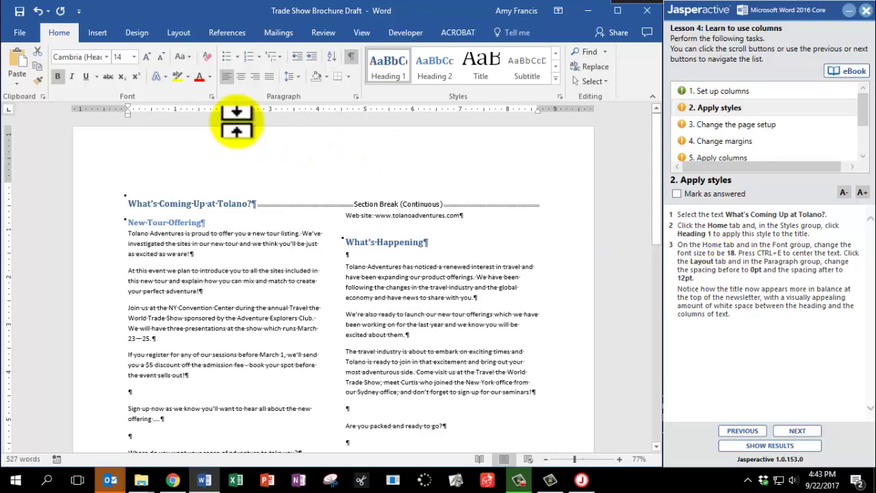
- Make the title 18 pt and centre it on the page
left_click(134, 57)
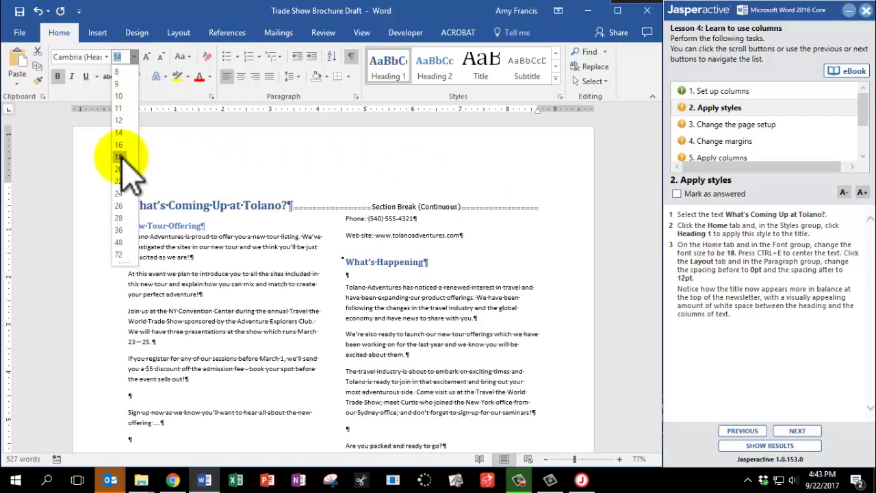
left_click(119, 157)
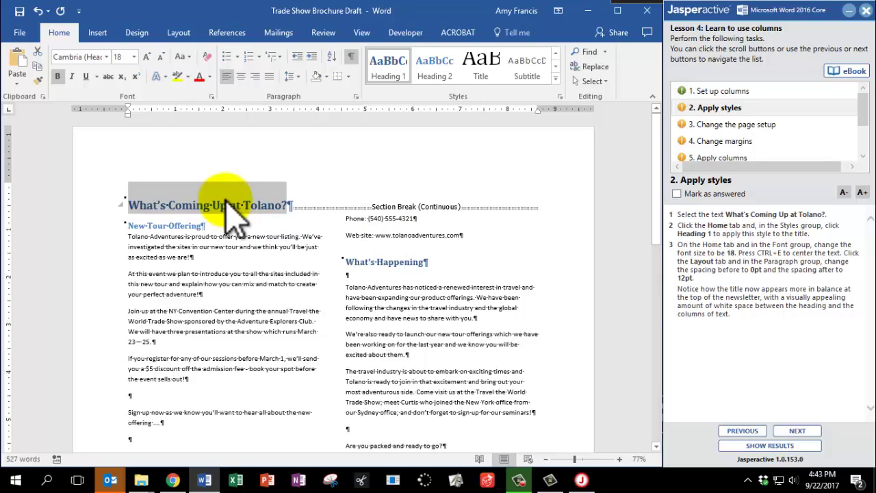
key("ctrl+e")
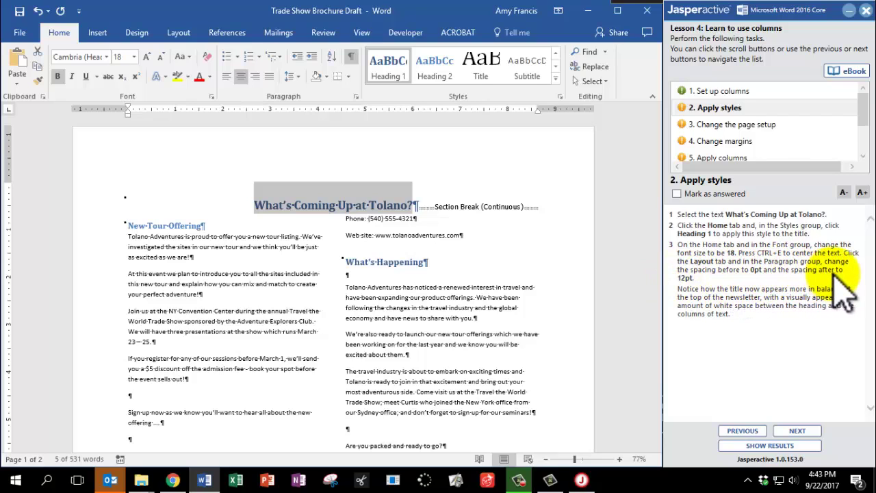
- Set the title's paragraph spacing to 0 pt before and 12 pt after
left_click(180, 35)
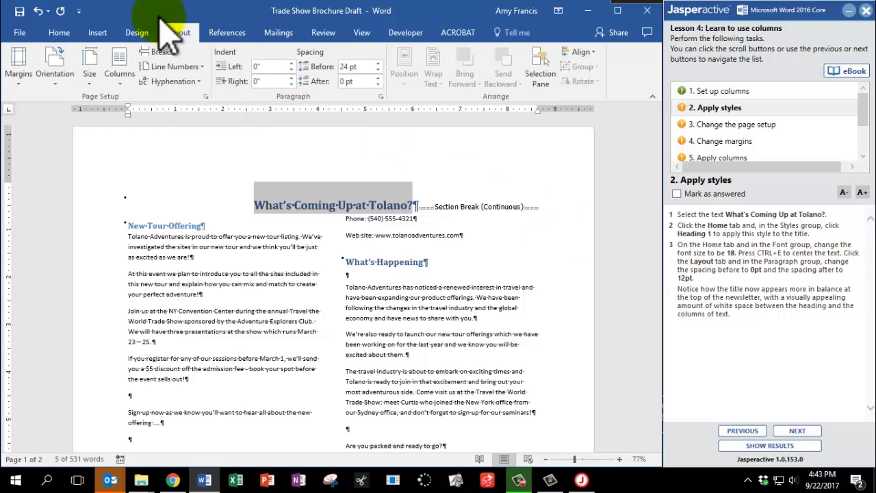
left_click(377, 70)
left_click(377, 70)
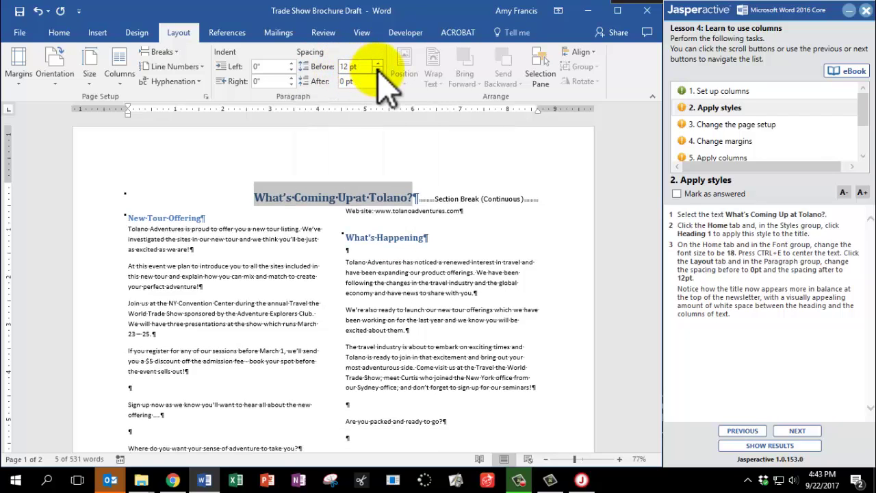
left_click(377, 69)
left_click(377, 69)
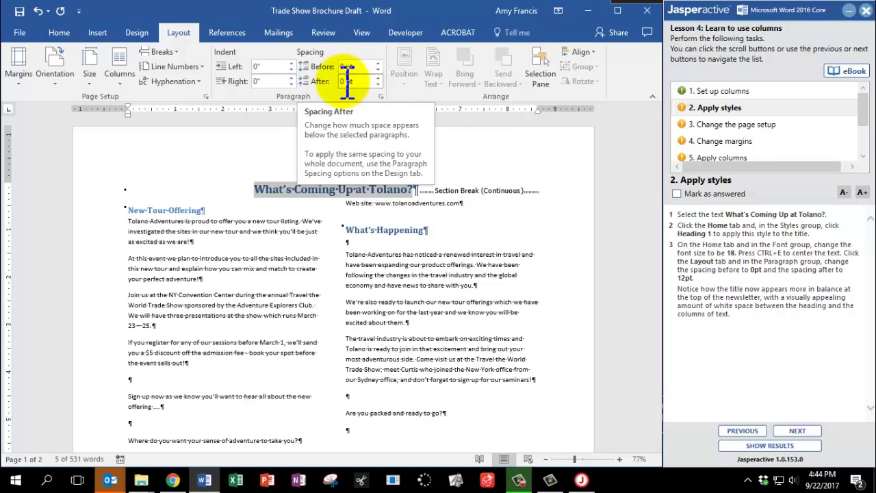
left_click(377, 77)
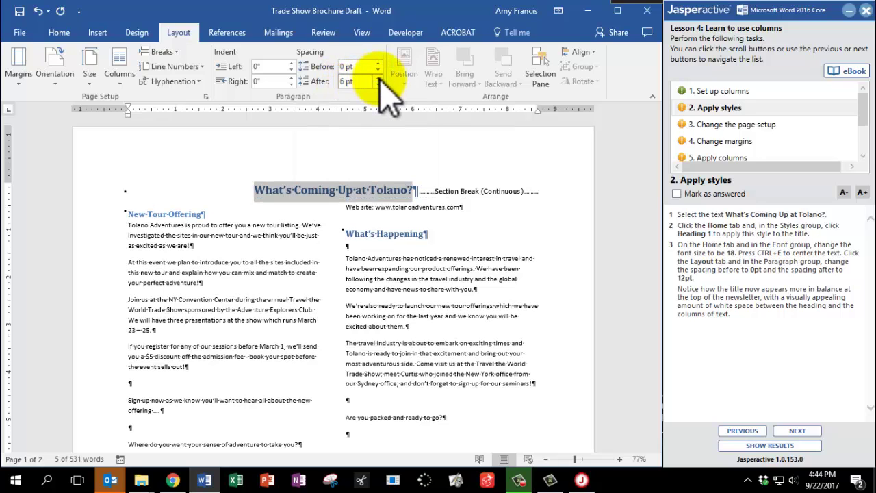
left_click(377, 77)
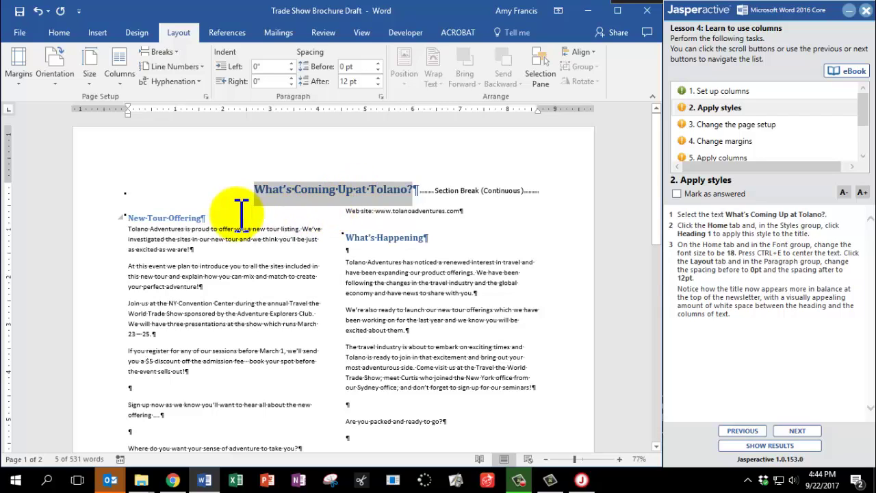
left_click(676, 194)
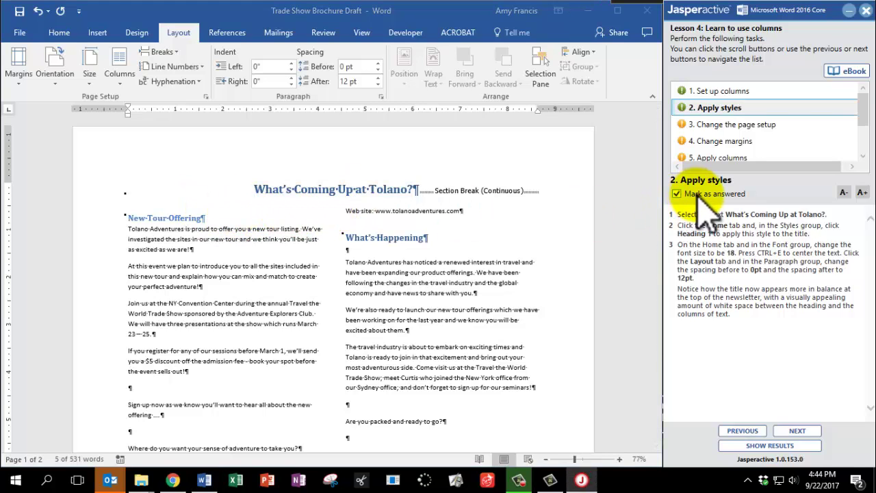
left_click(799, 433)
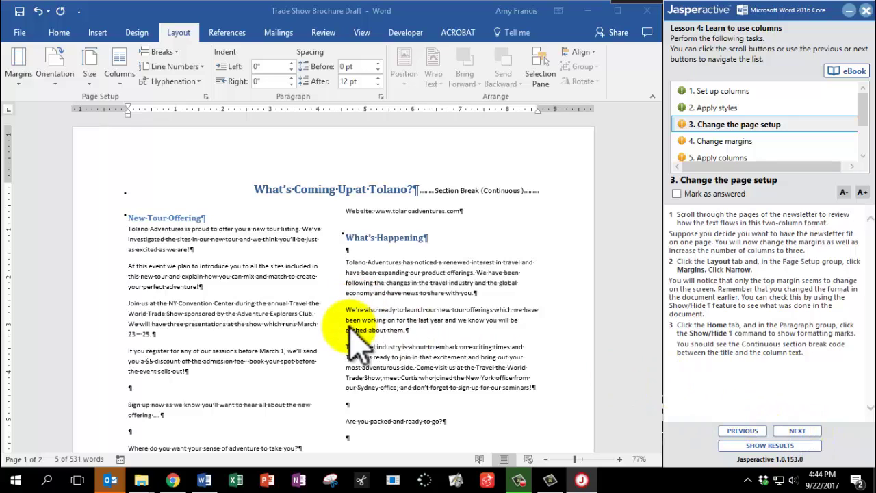
scroll(353, 335, "down", 5)
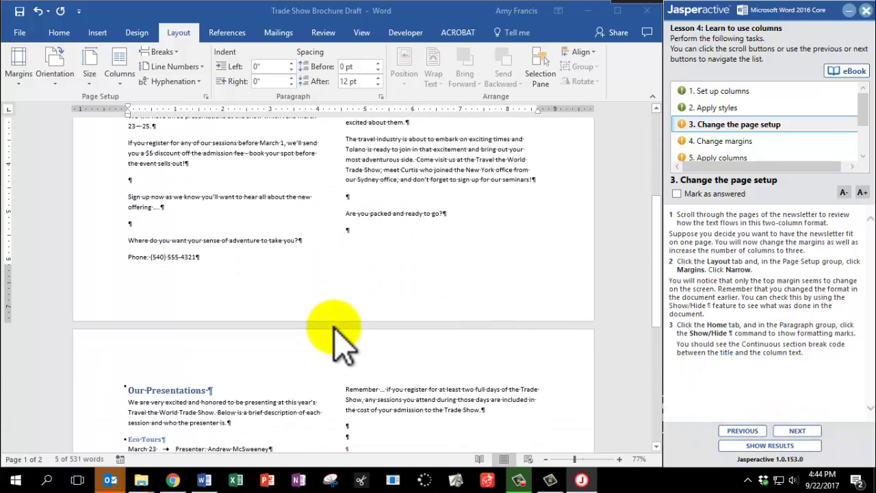
scroll(333, 327, "down", 4)
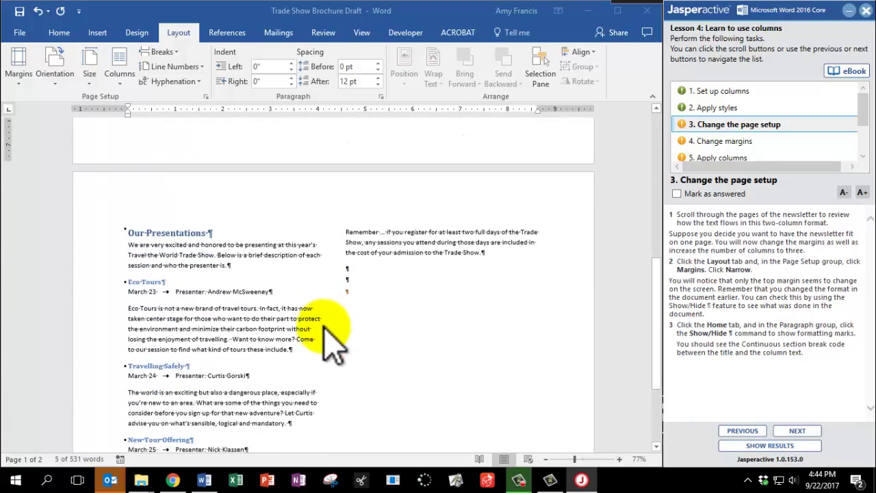
scroll(304, 334, "down", 3)
scroll(296, 340, "up", 4)
scroll(305, 353, "up", 5)
scroll(308, 352, "up", 3, "ctrl")
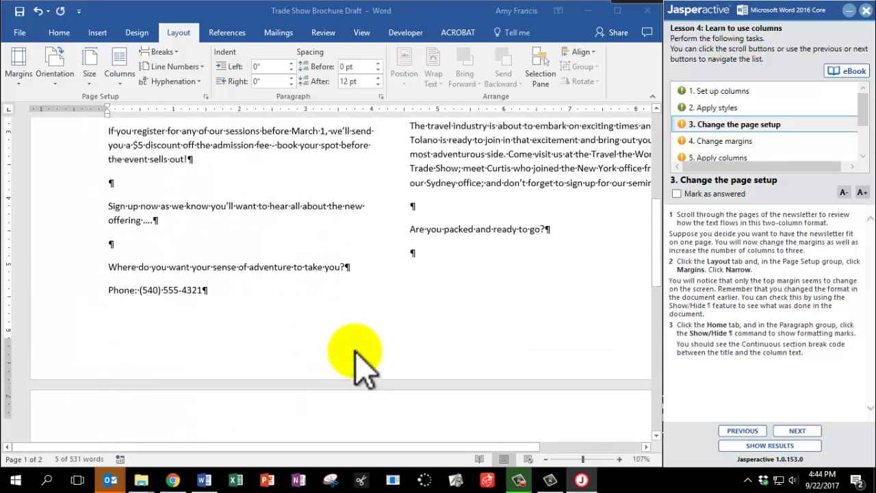
scroll(410, 377, "up", 3)
scroll(438, 377, "up", 2)
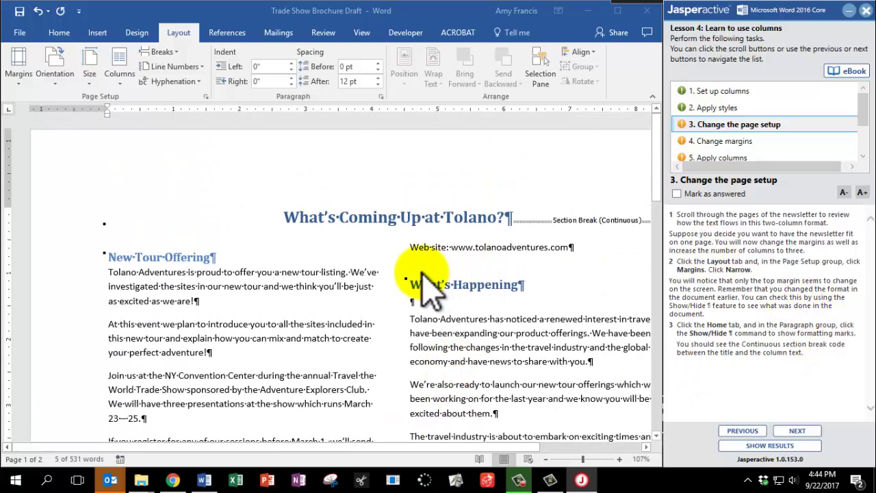
scroll(411, 281, "down", 1, "ctrl")
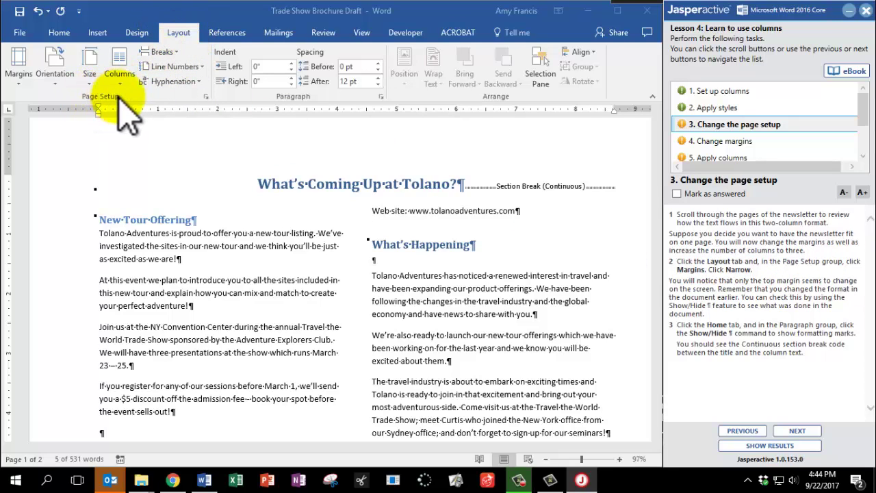
- Apply the Narrow margin preset to the brochure
left_click(19, 82)
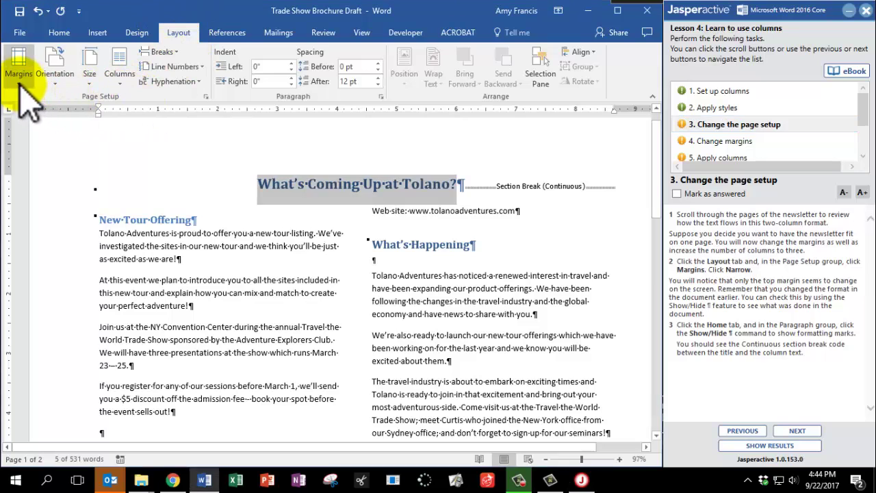
left_click(20, 86)
left_click(37, 114)
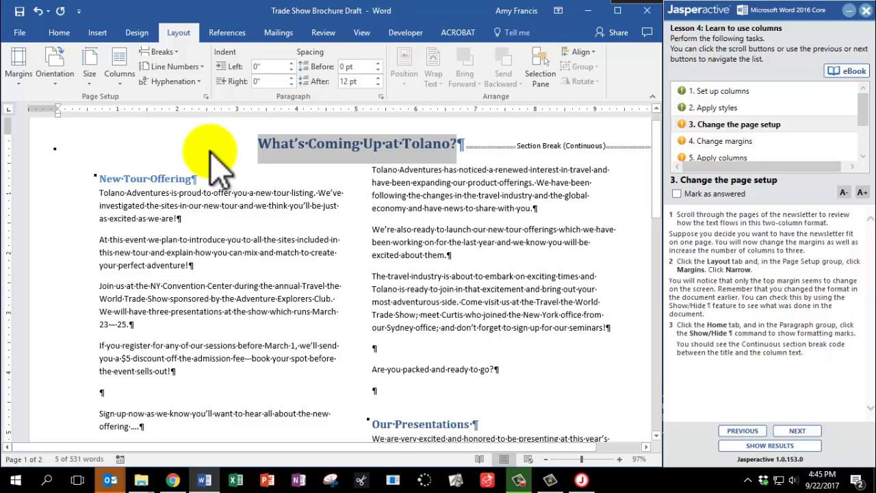
left_click(59, 34)
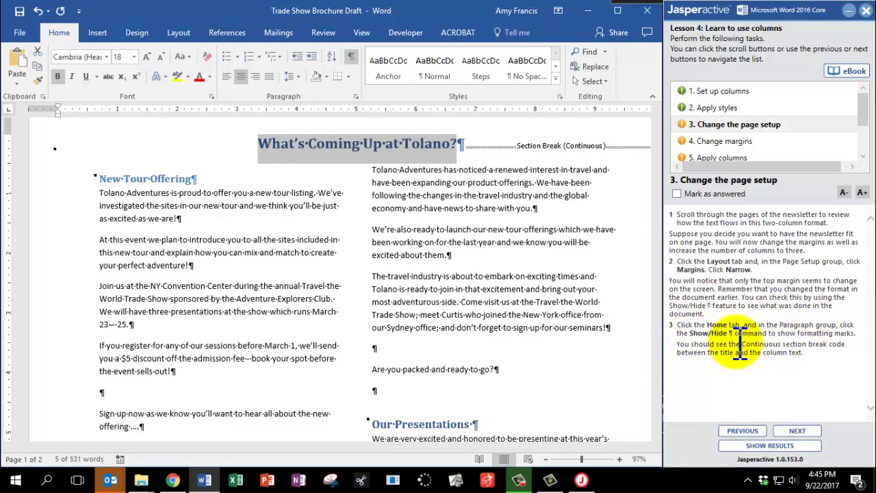
- Check the section break with formatting marks, then mark the page setup task answered and advance
left_click(350, 56)
left_click(351, 58)
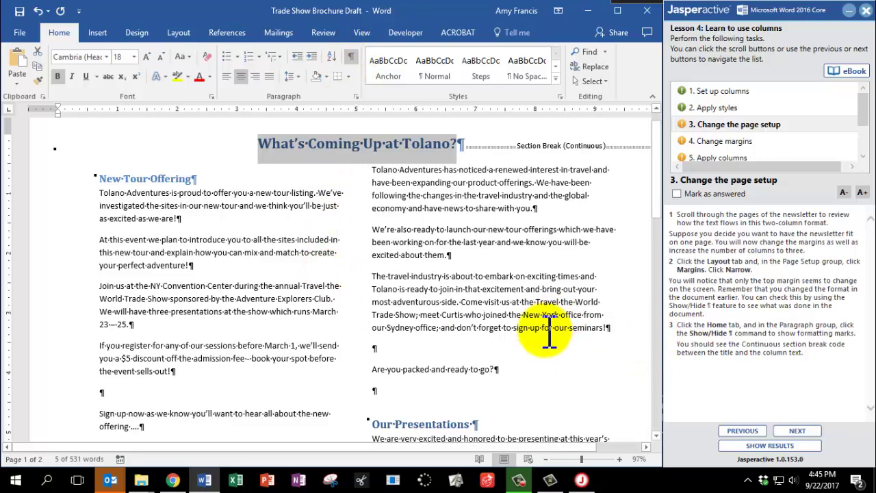
scroll(547, 328, "down", 1)
scroll(450, 336, "up", 2)
left_click(676, 194)
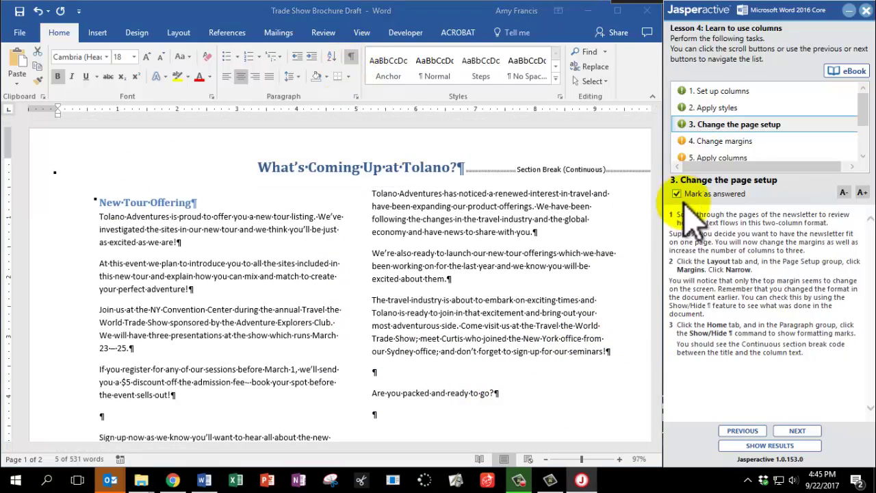
left_click(796, 431)
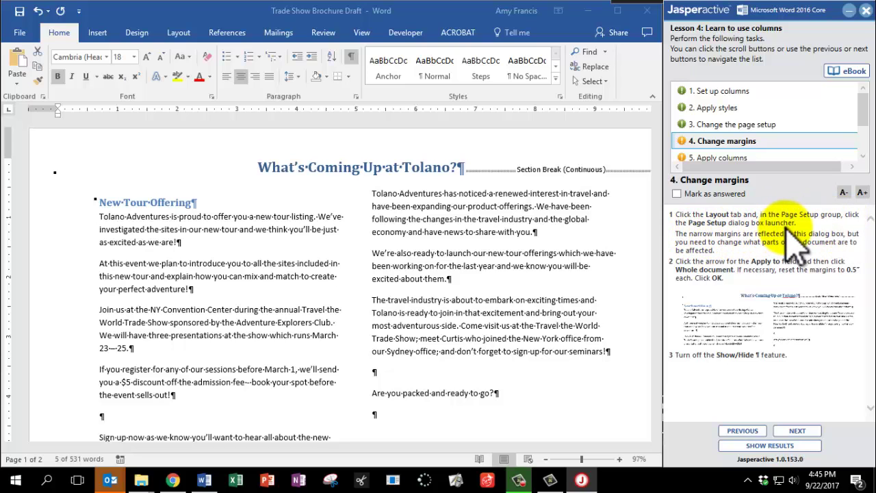
- Open Page Setup and set margin changes to apply to the Whole document
left_click(178, 38)
left_click(184, 42)
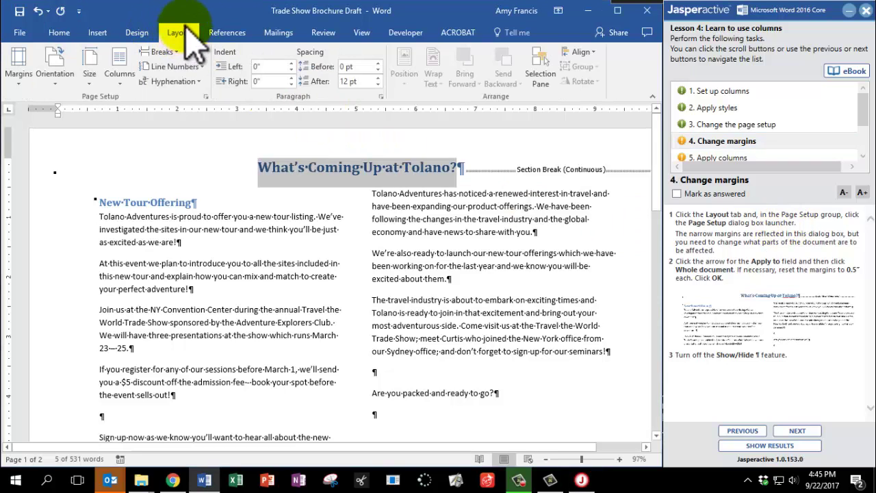
left_click(205, 98)
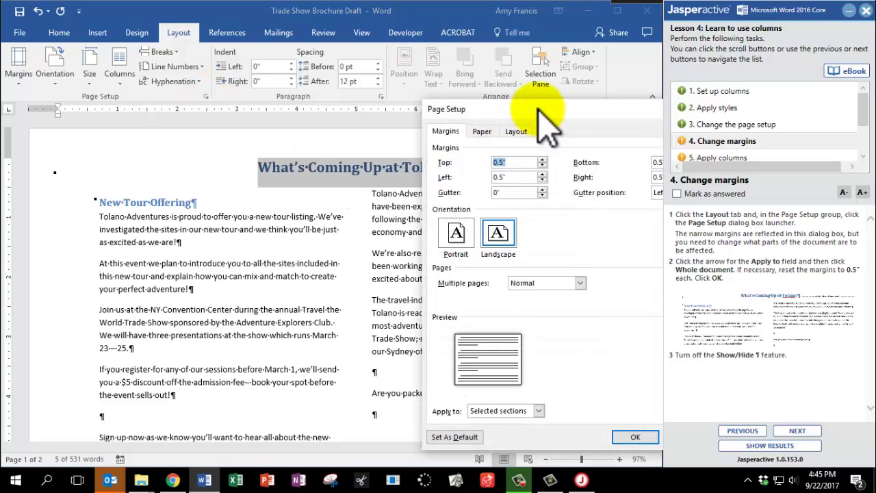
left_click_drag(539, 109, 421, 66)
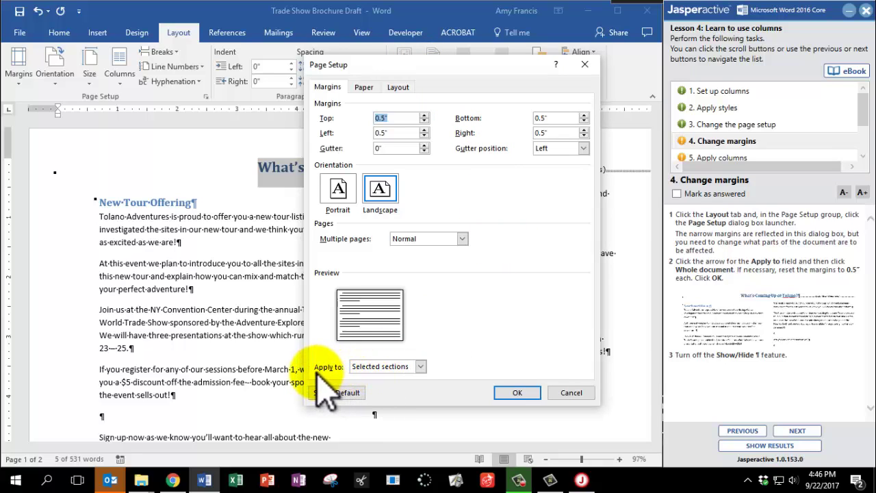
left_click(421, 367)
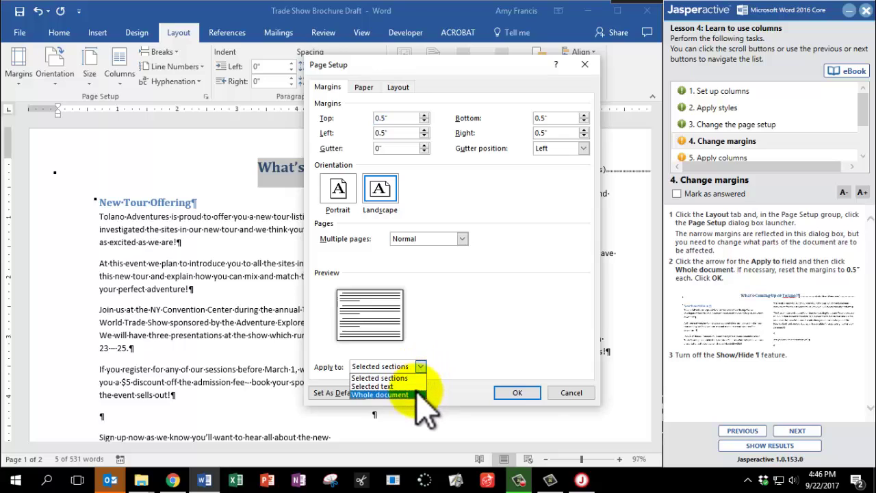
left_click(417, 395)
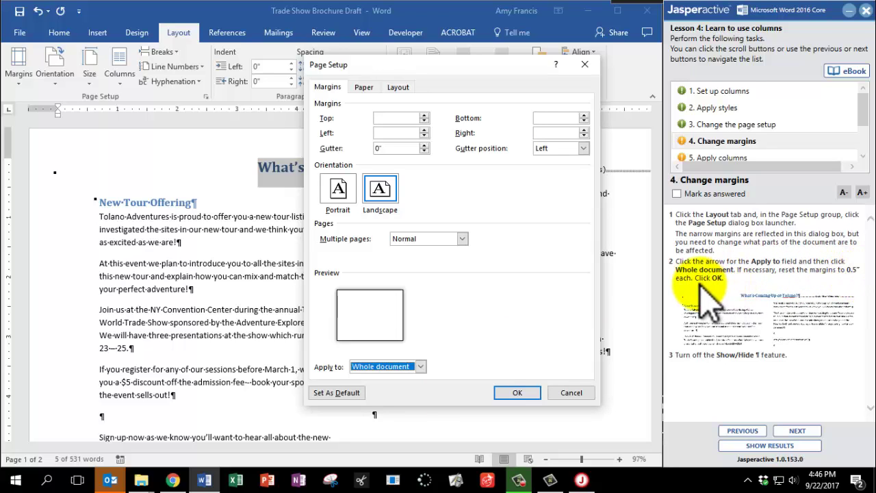
- Apply 0.5-inch top, bottom, left and right margins to the whole brochure
left_click(403, 119)
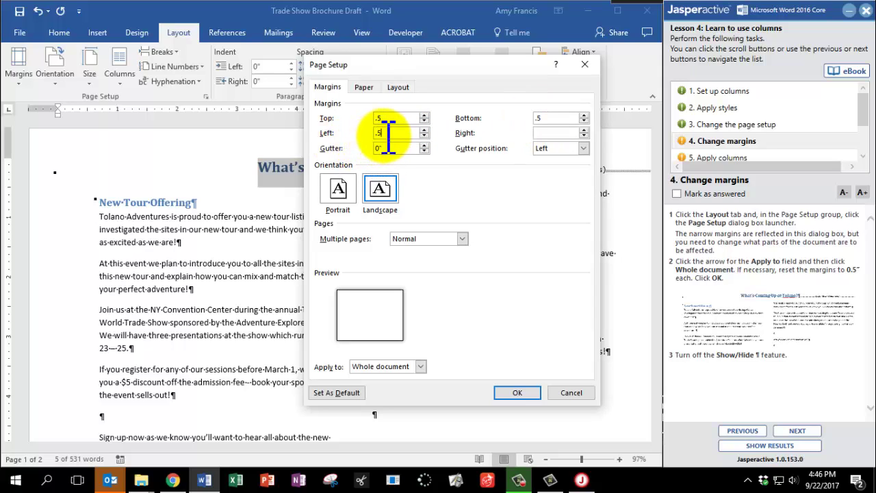
left_click(545, 134)
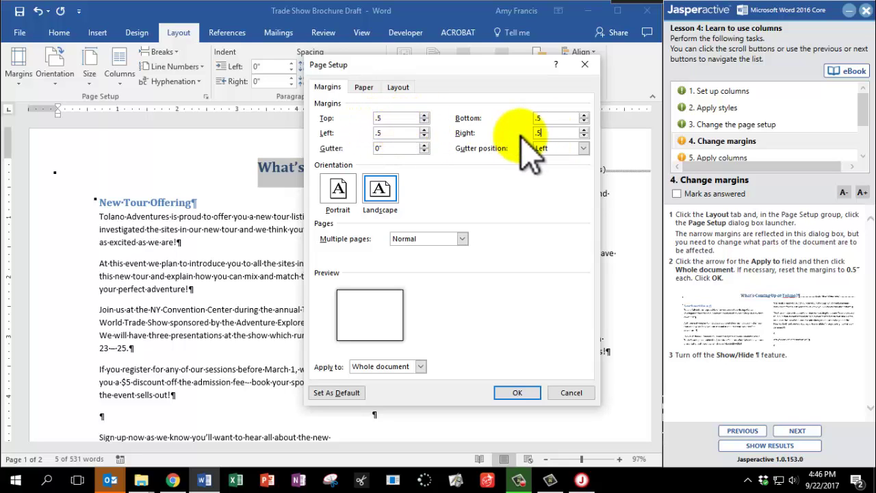
left_click(518, 393)
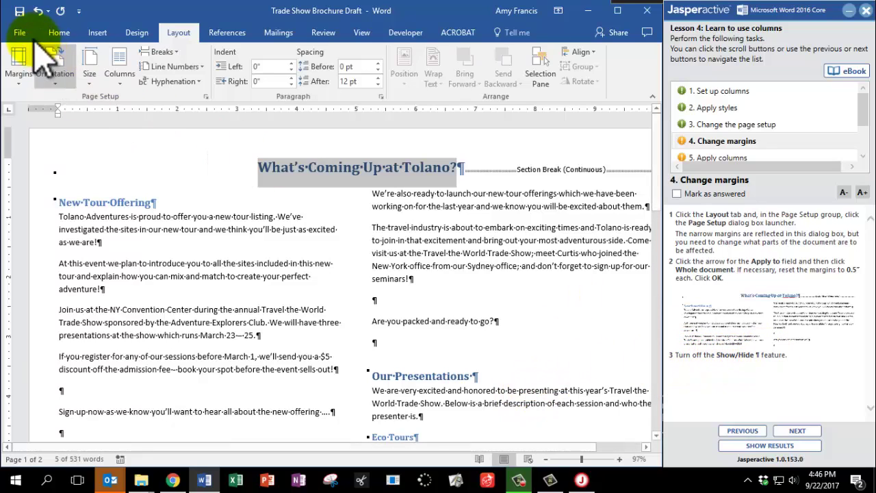
- Hide formatting marks, mark the Change margins task answered, and advance to task 5, Apply columns
left_click(60, 32)
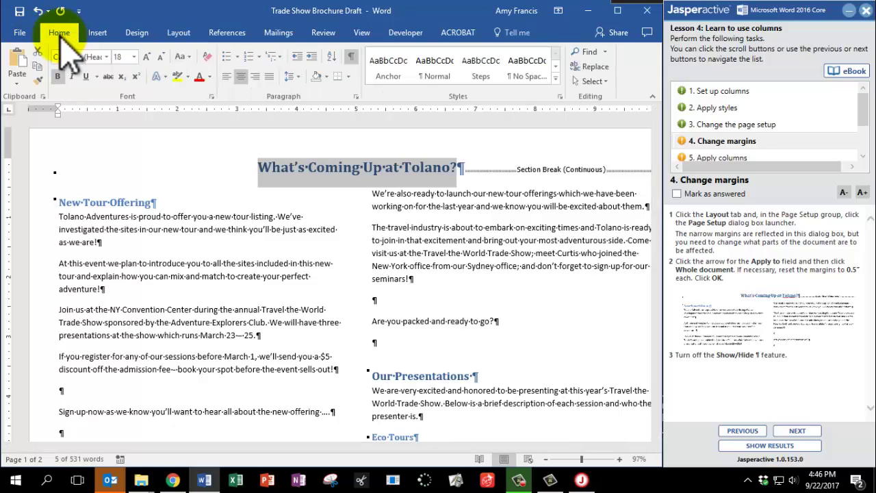
left_click(350, 56)
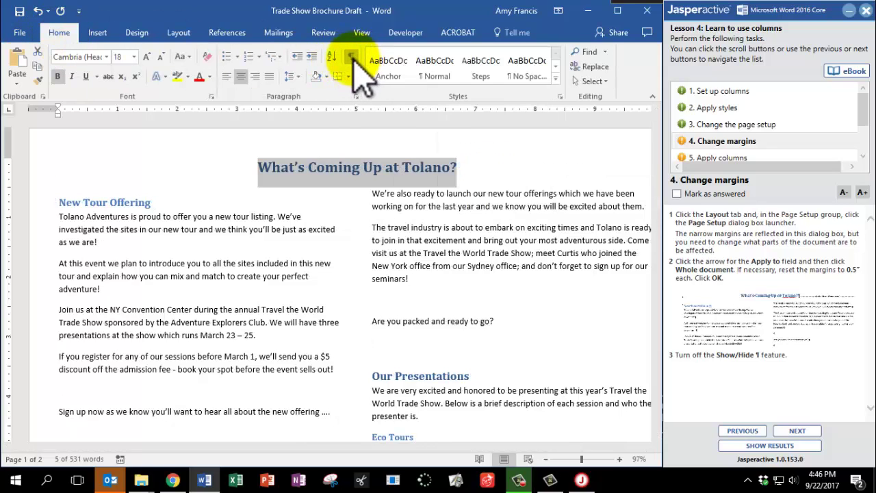
left_click(676, 194)
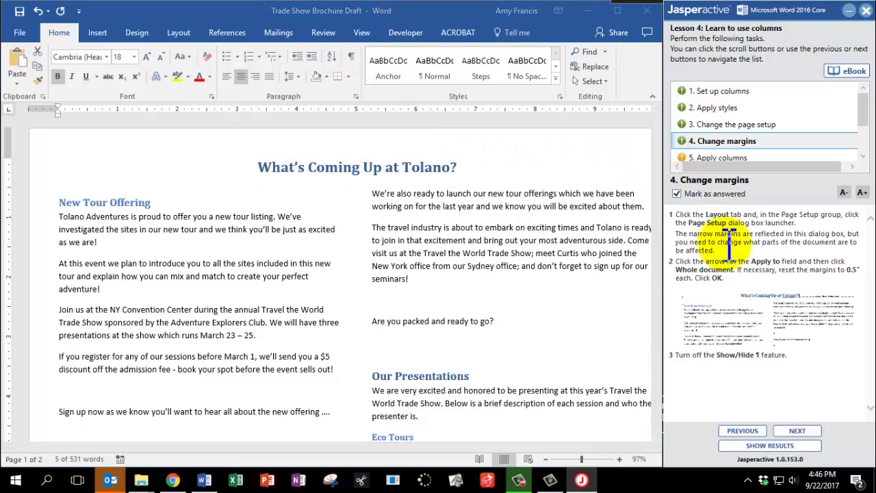
left_click(793, 432)
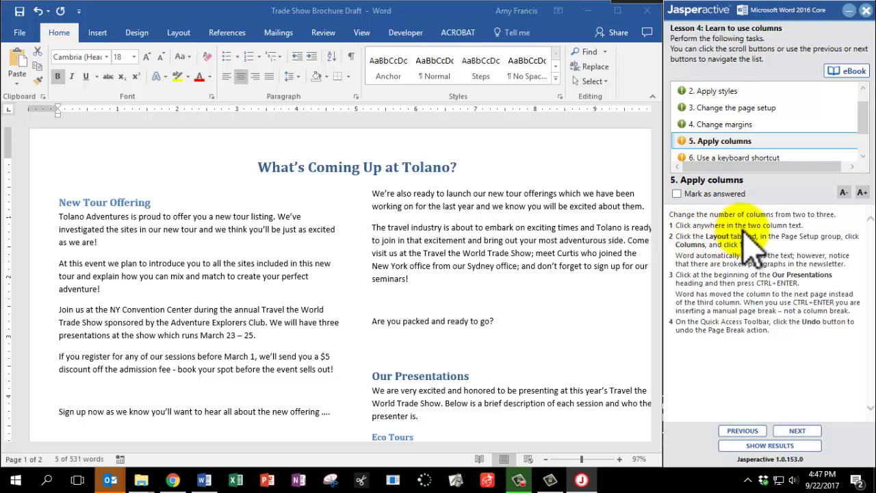
- Reflow the two-column body text into three columns using Layout > Columns > Three
left_click(80, 221)
double_click(80, 218)
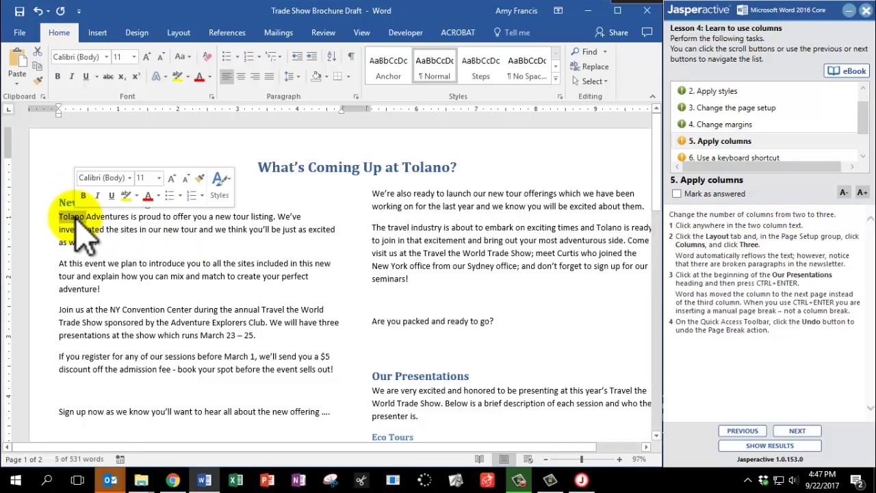
left_click(84, 217)
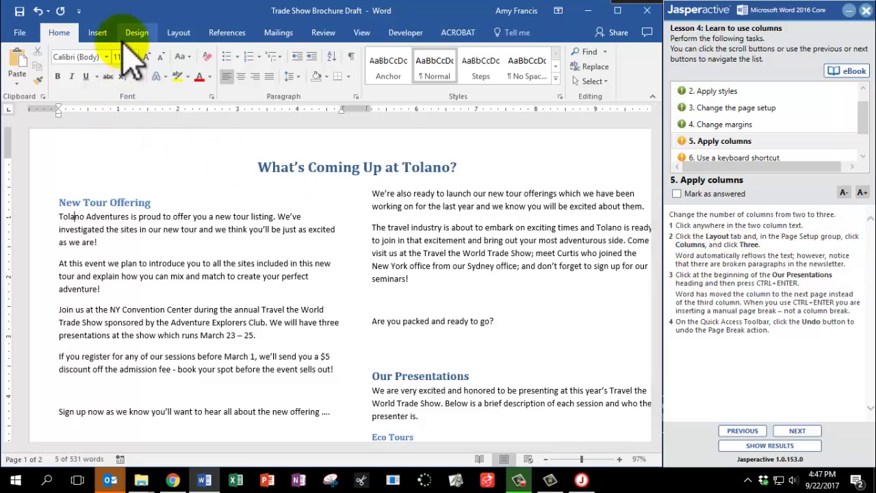
left_click(177, 32)
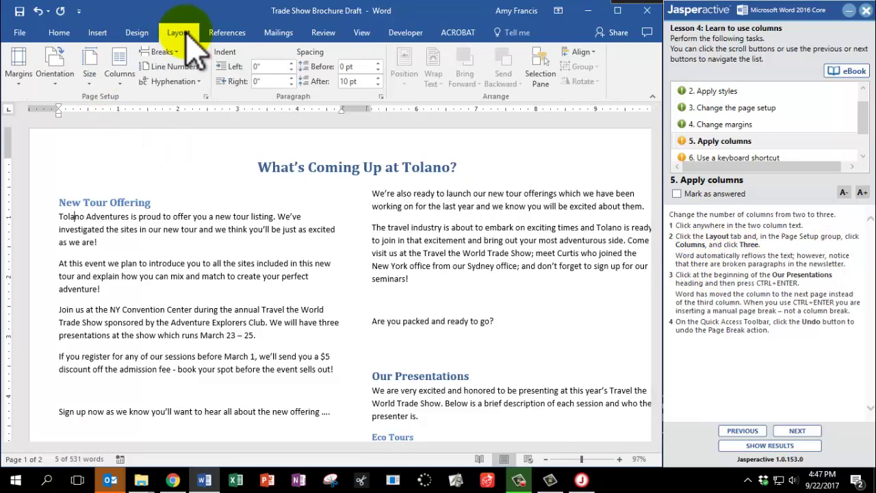
left_click(120, 81)
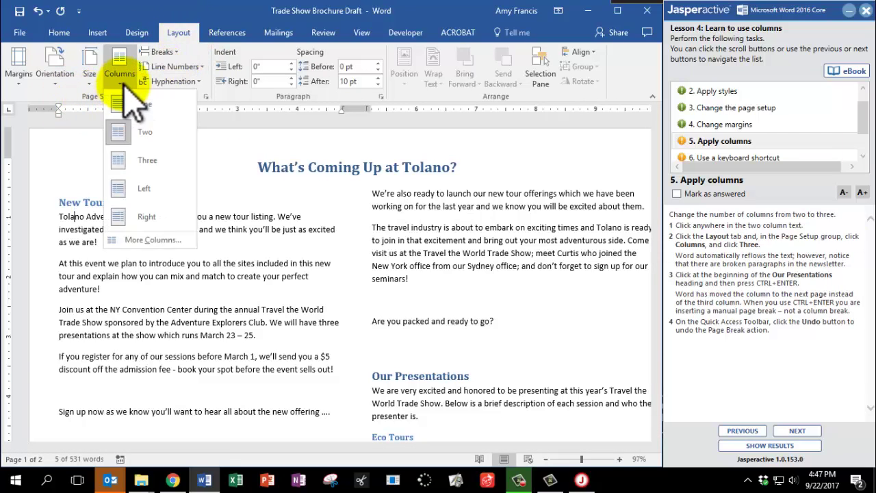
left_click(144, 164)
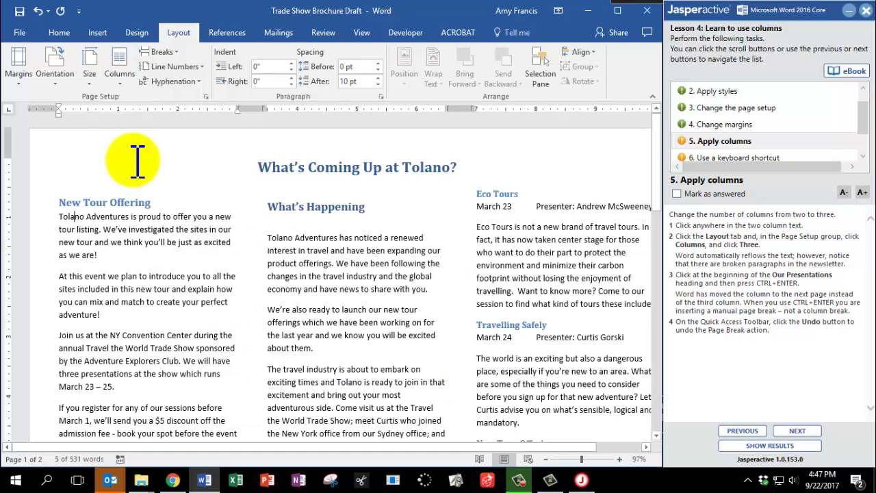
scroll(289, 254, "down", 3)
scroll(294, 256, "up", 3)
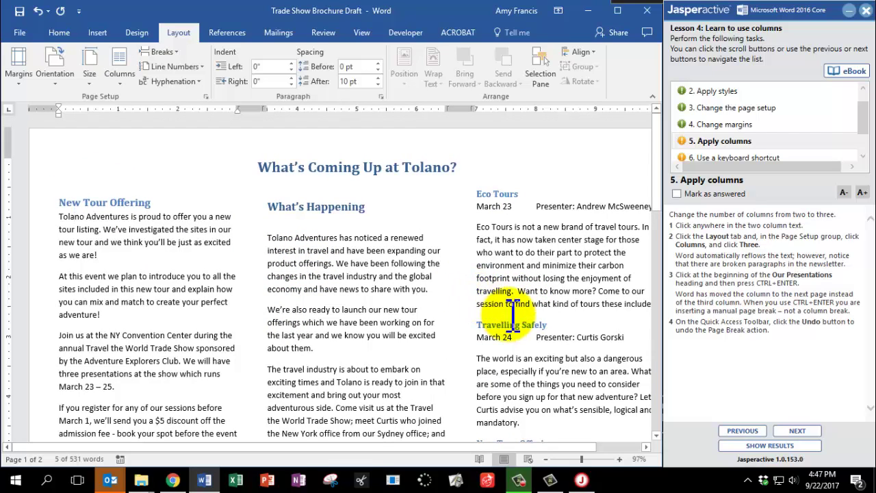
scroll(512, 315, "down", 5)
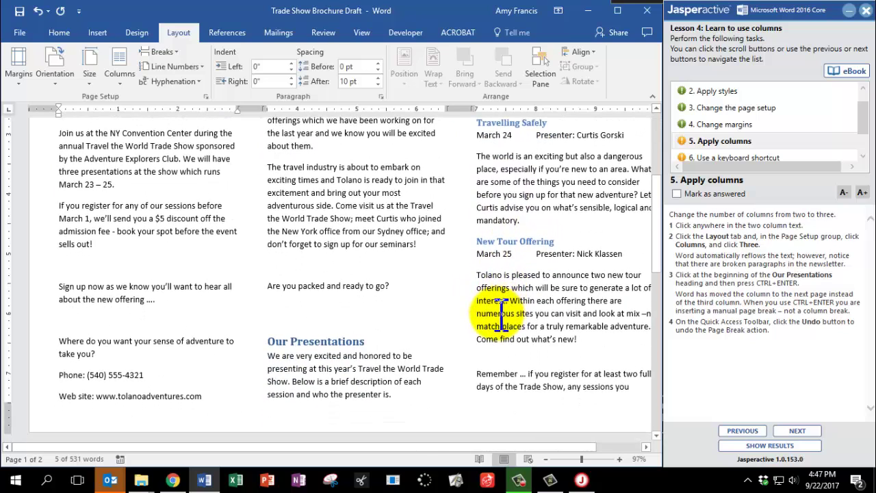
scroll(502, 313, "down", 1)
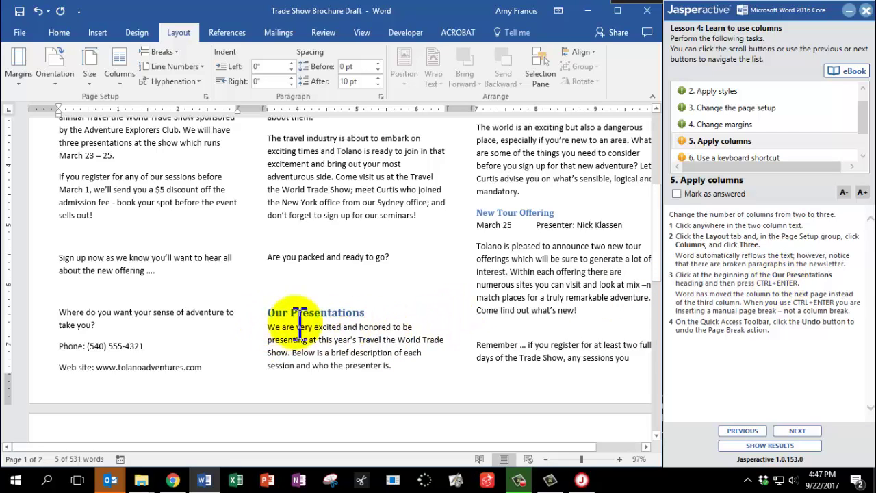
scroll(283, 327, "down", 2)
scroll(284, 327, "up", 3)
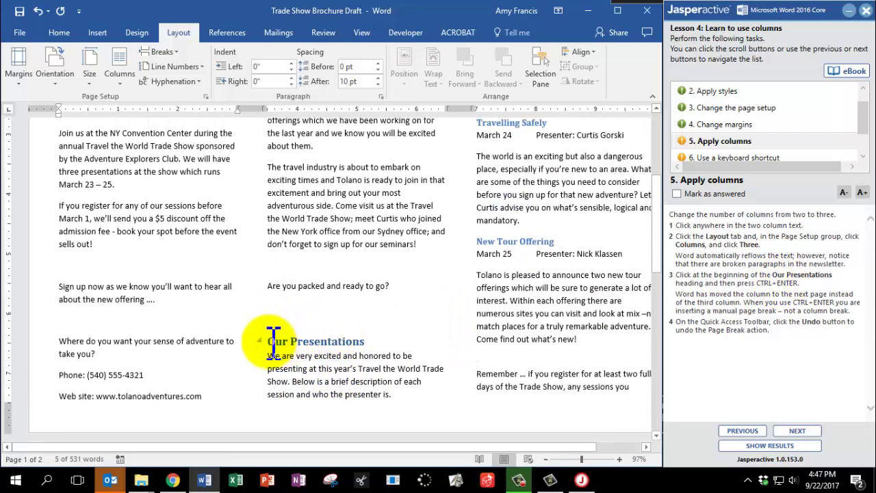
left_click(273, 341)
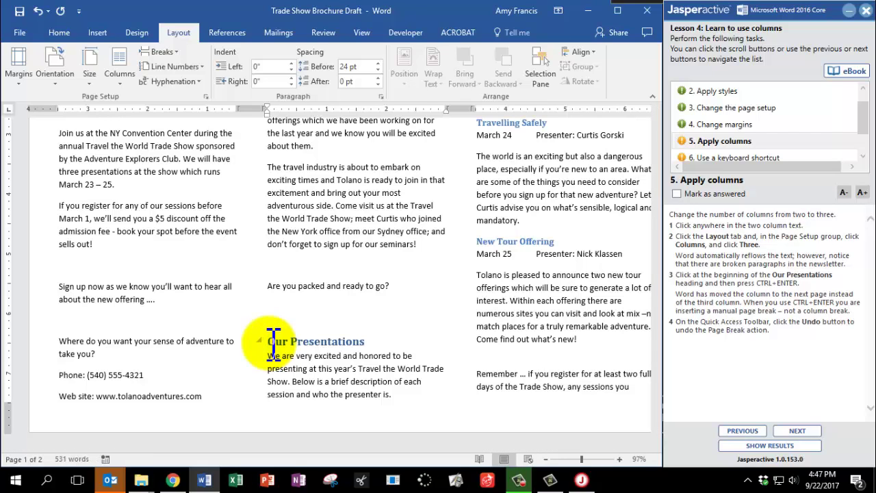
- Insert a page break before Our Presentations with Ctrl+Enter, pushing it onto page 2
key("ctrl+Return")
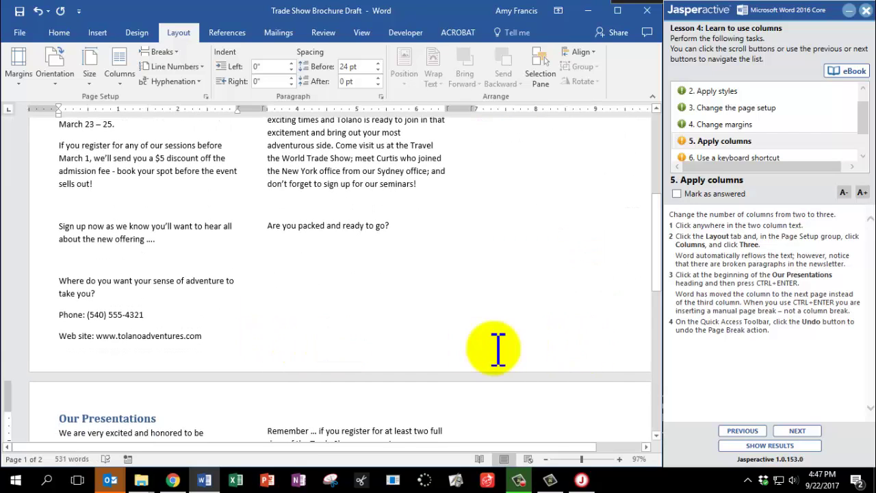
scroll(472, 352, "down", 4)
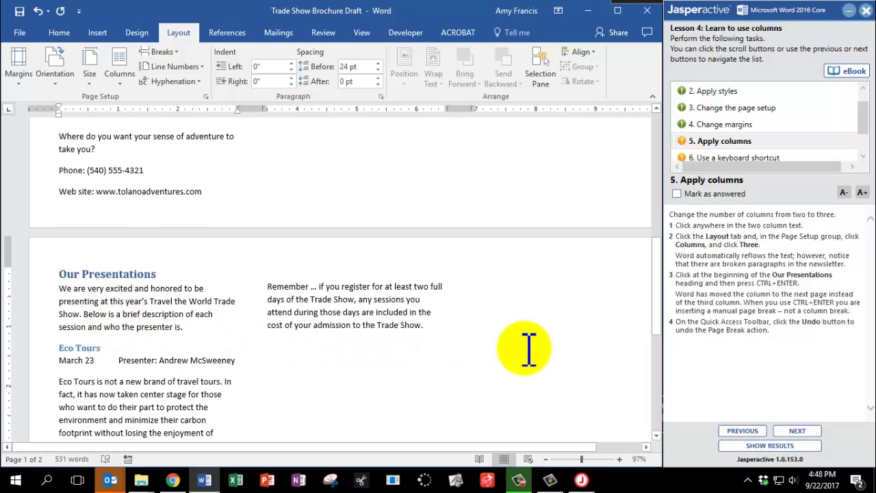
scroll(527, 349, "up", 10)
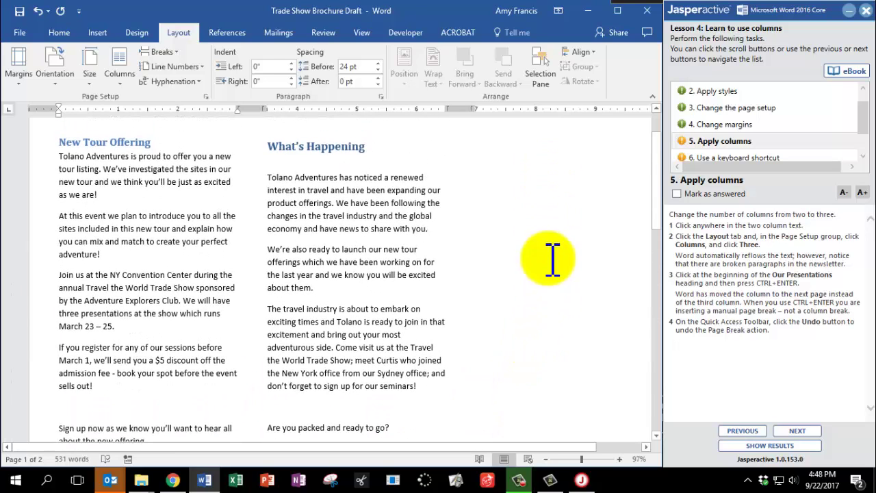
scroll(555, 290, "down", 6)
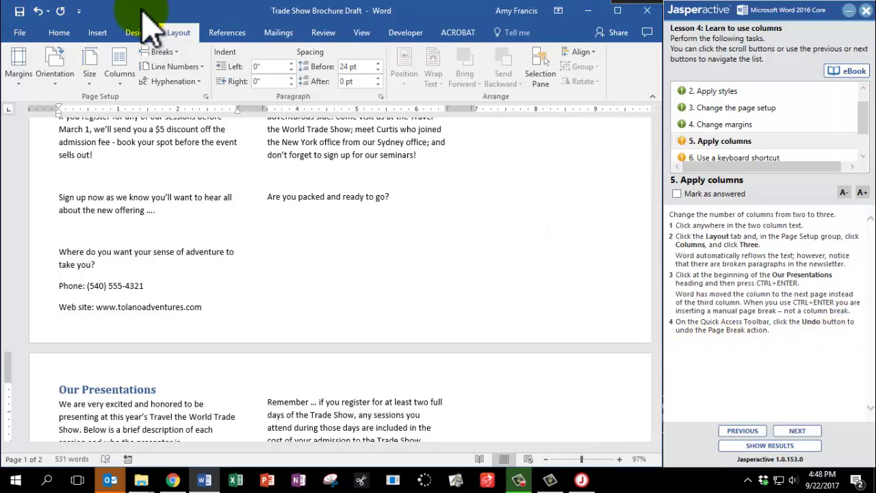
- Undo the page break, mark Apply columns answered, move to task 6, and click before Our Presentations
left_click(37, 10)
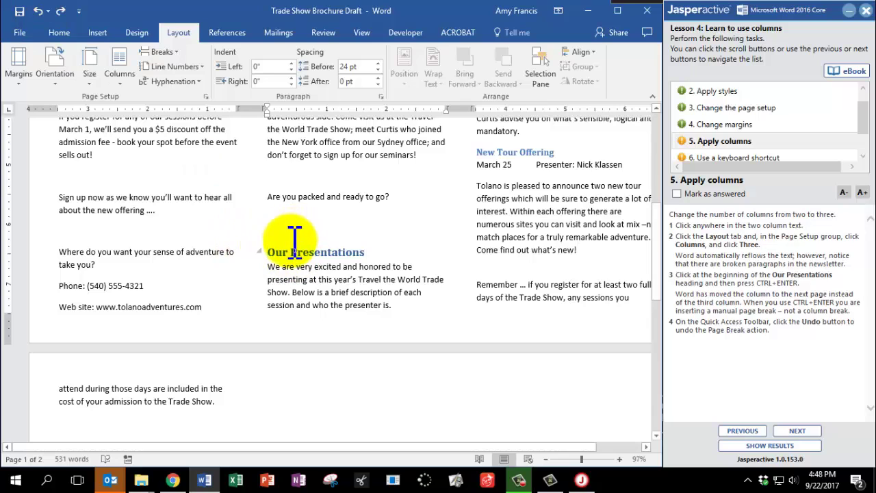
left_click(727, 193)
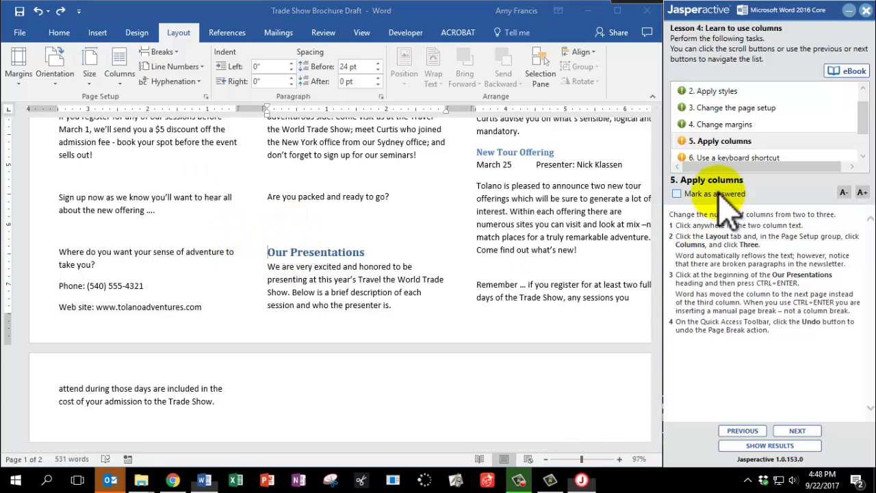
left_click(798, 431)
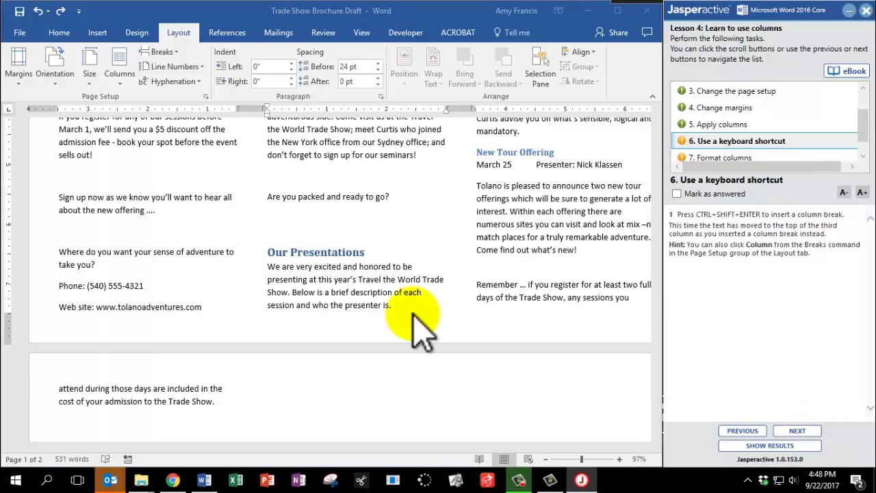
left_click(273, 252)
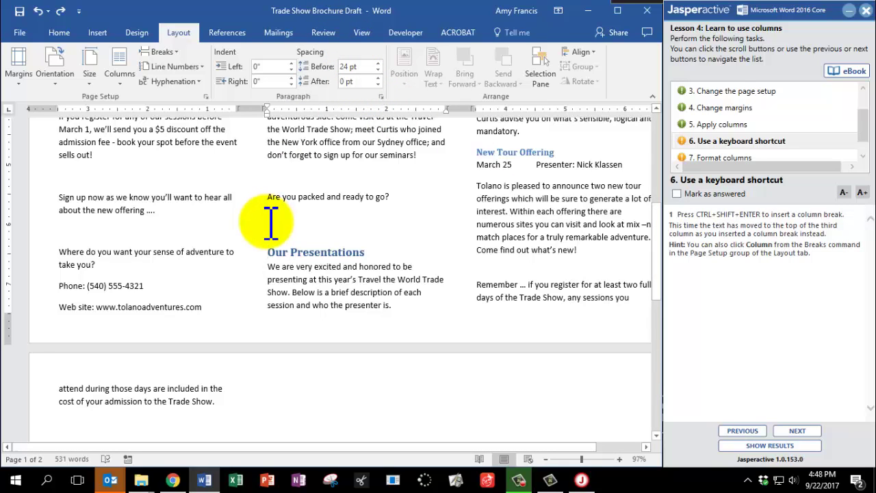
- Insert a Ctrl+Shift+Enter column break so Our Presentations tops the third column, then advance to task 7
key("ctrl+shift+Return")
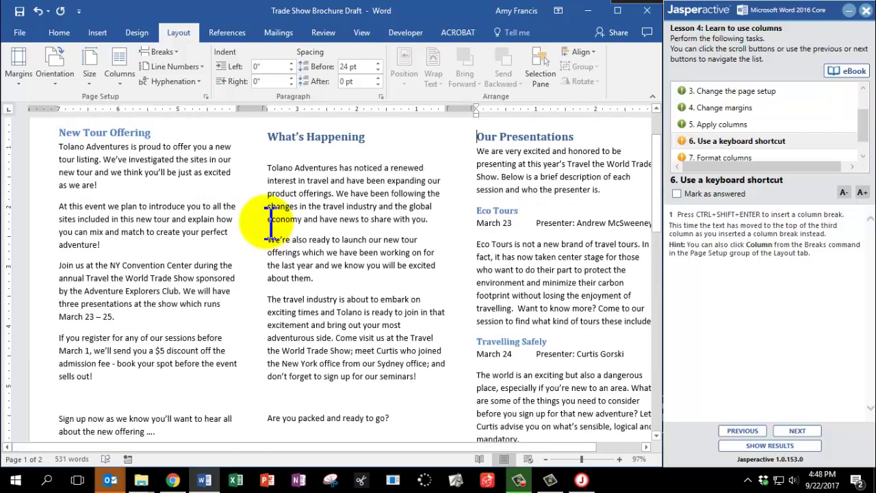
scroll(411, 230, "up", 2)
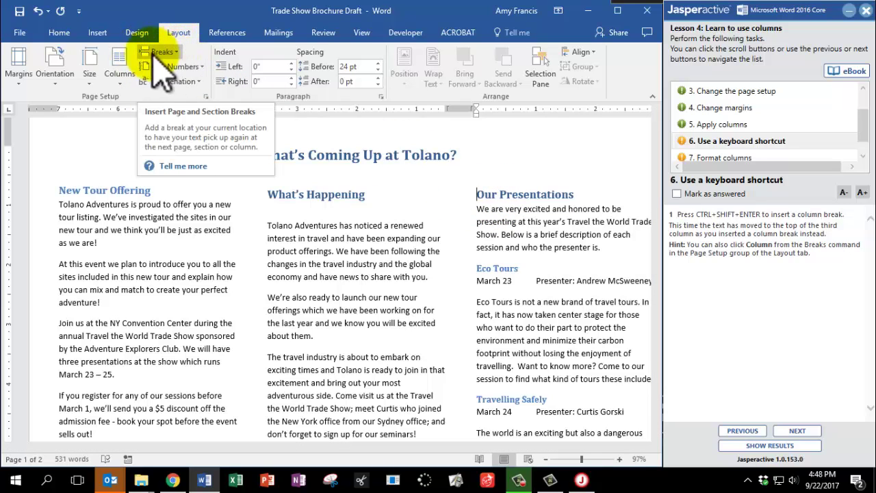
left_click(179, 55)
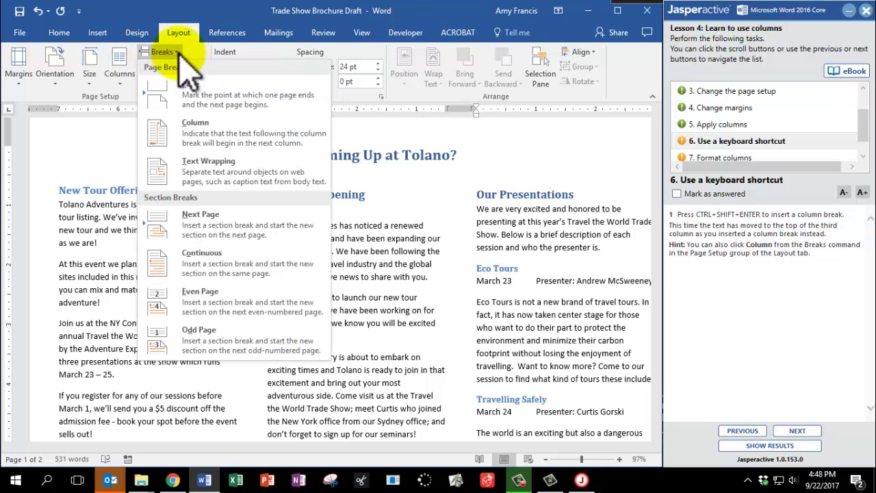
left_click(179, 54)
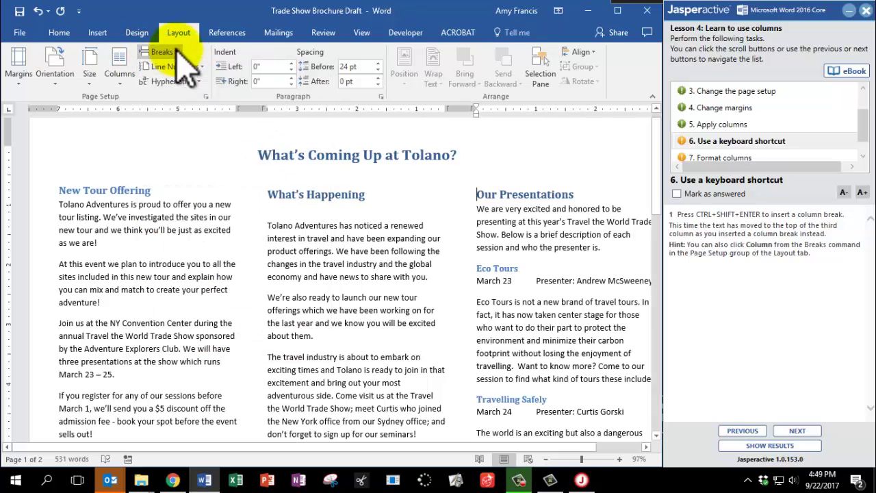
left_click(676, 193)
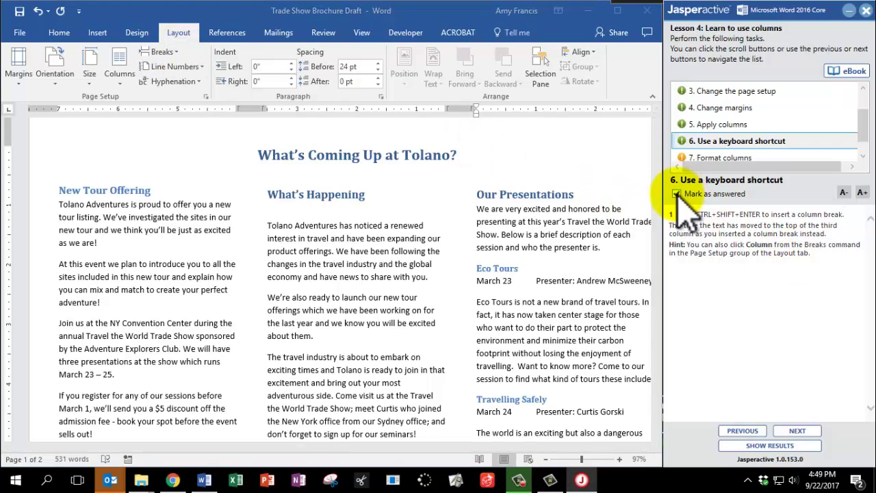
left_click(797, 431)
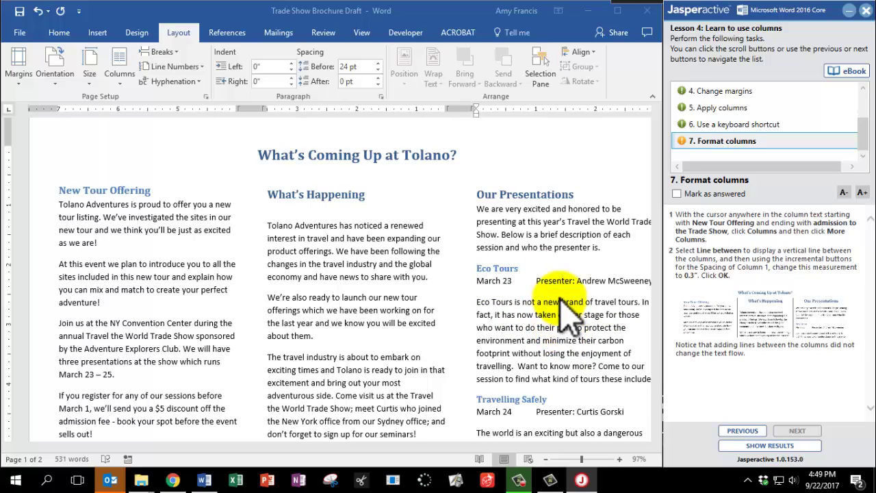
scroll(558, 328, "down", 4)
scroll(547, 329, "up", 4)
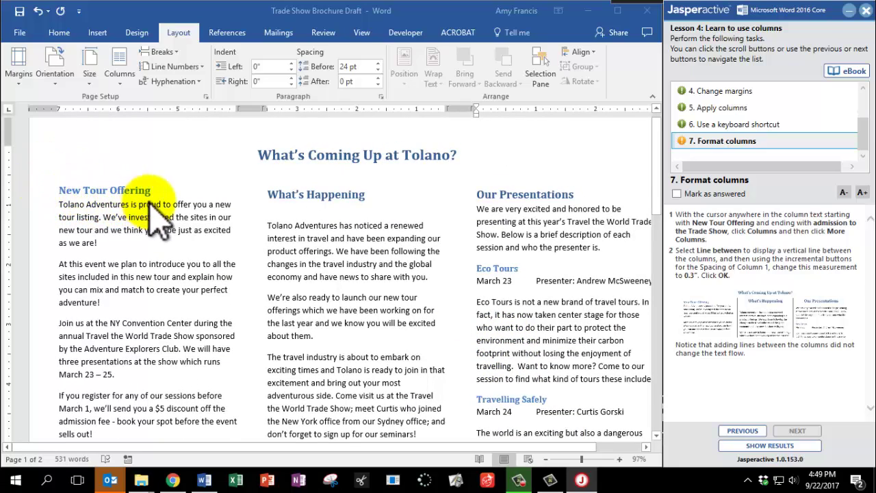
scroll(583, 338, "down", 2)
scroll(583, 338, "down", 7)
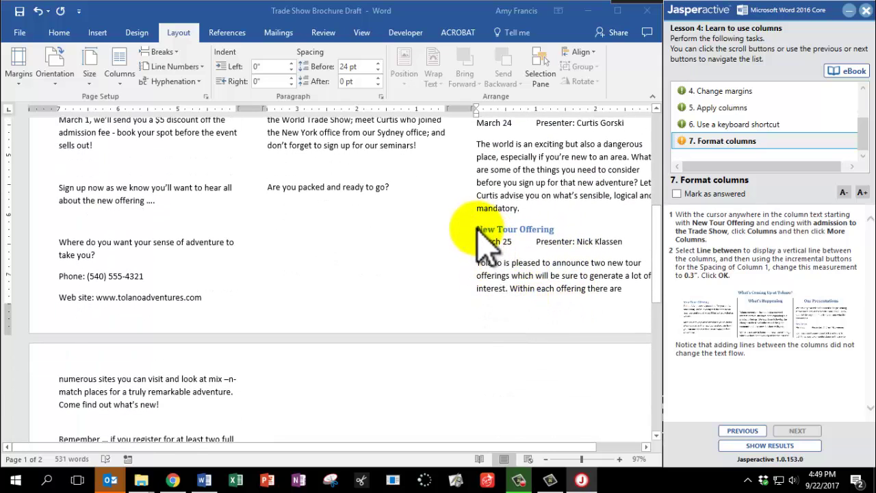
left_click(483, 230)
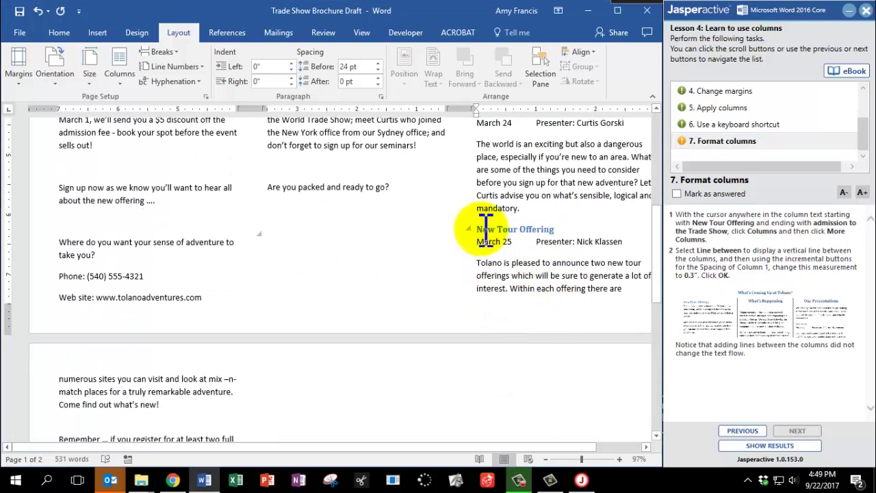
scroll(483, 226, "down", 3)
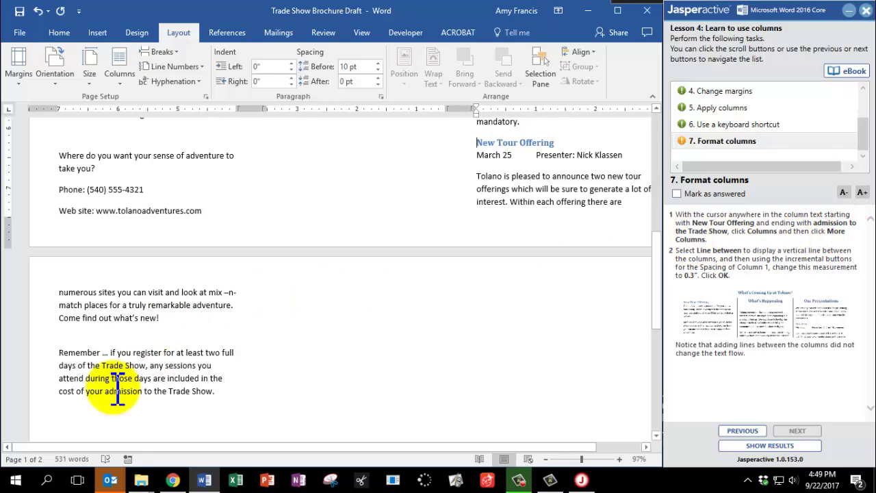
left_click_drag(106, 392, 215, 390)
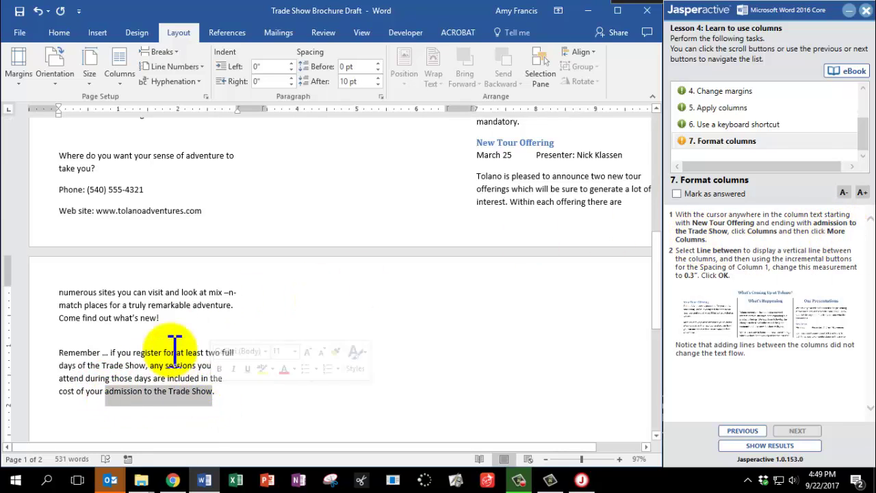
left_click(483, 190)
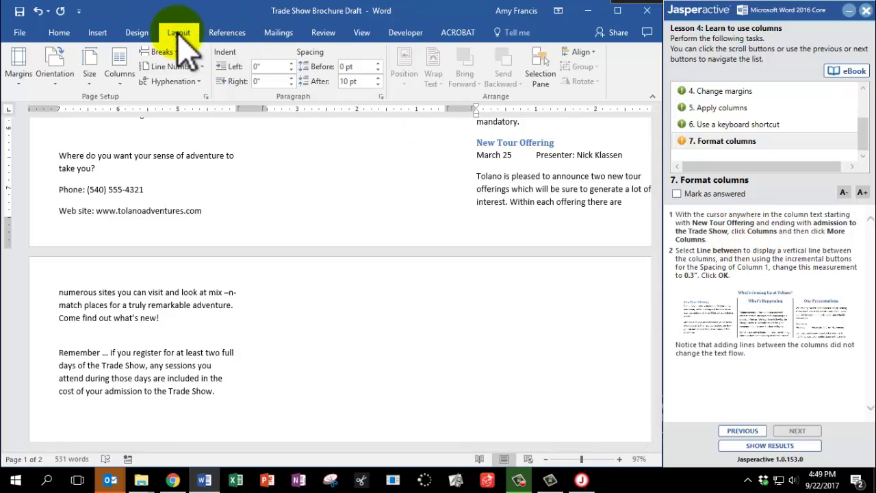
- Add vertical lines between the three columns and set their spacing to 0.3 inches
left_click(124, 85)
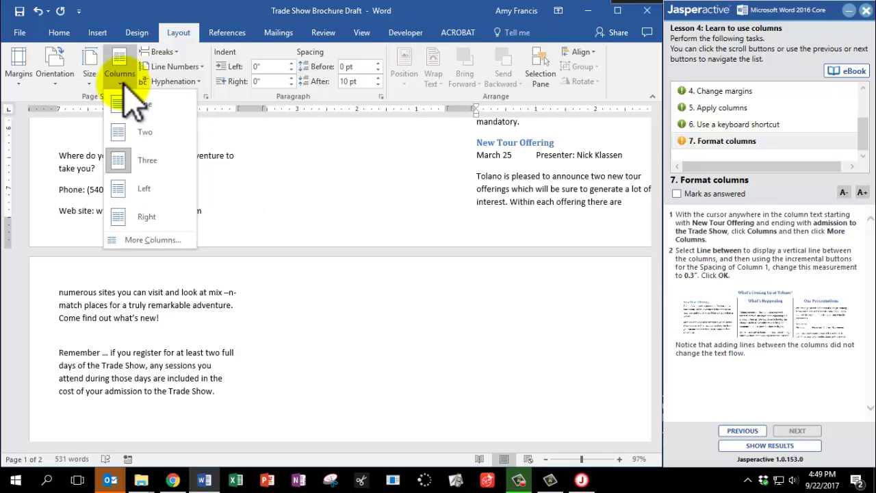
left_click(143, 239)
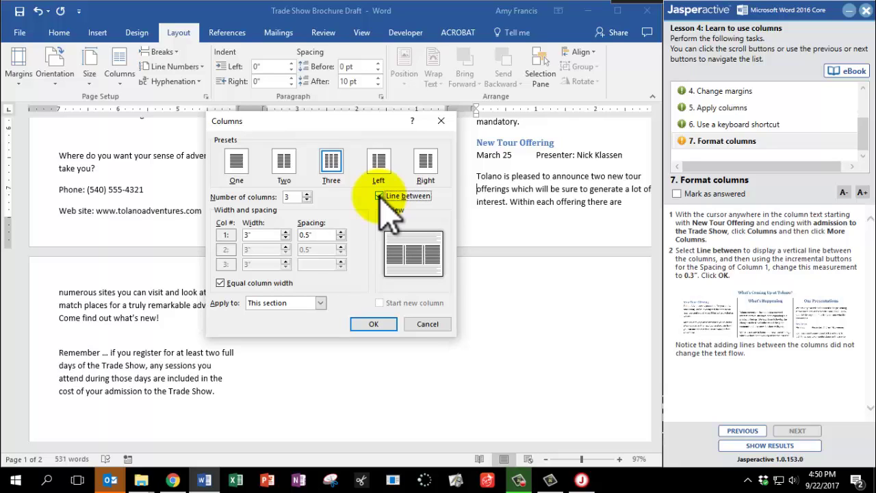
left_click(379, 196)
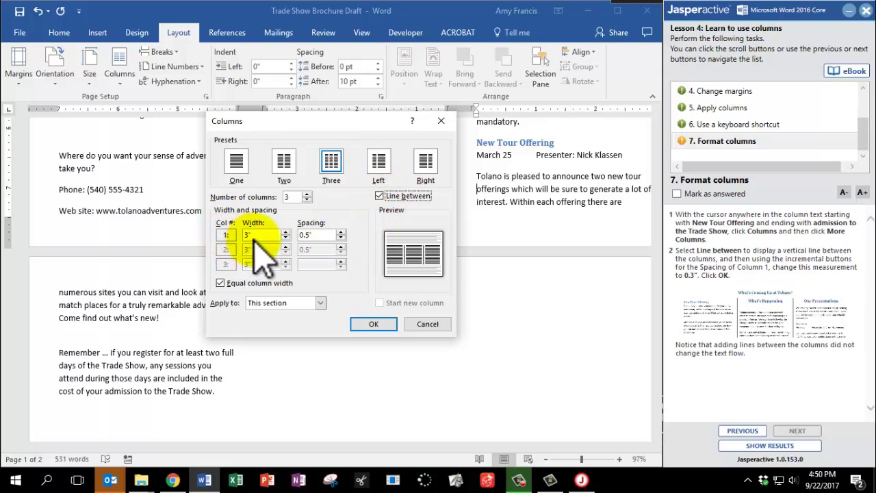
left_click(341, 238)
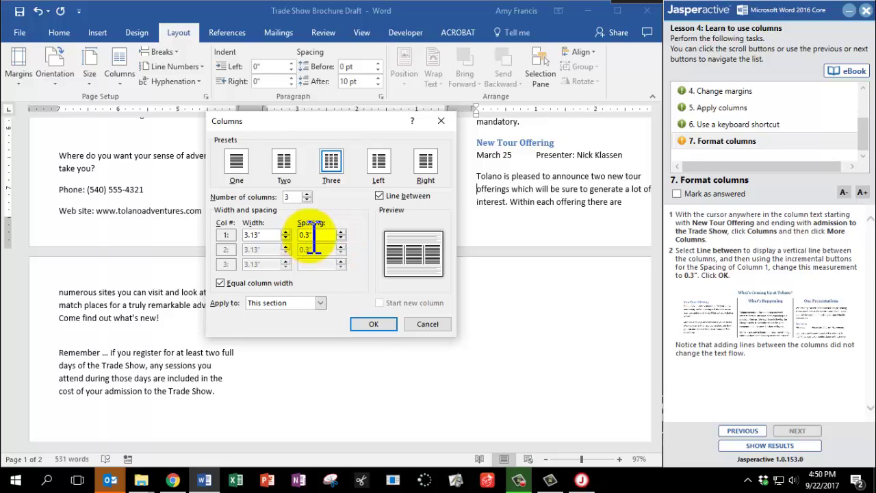
left_click(373, 325)
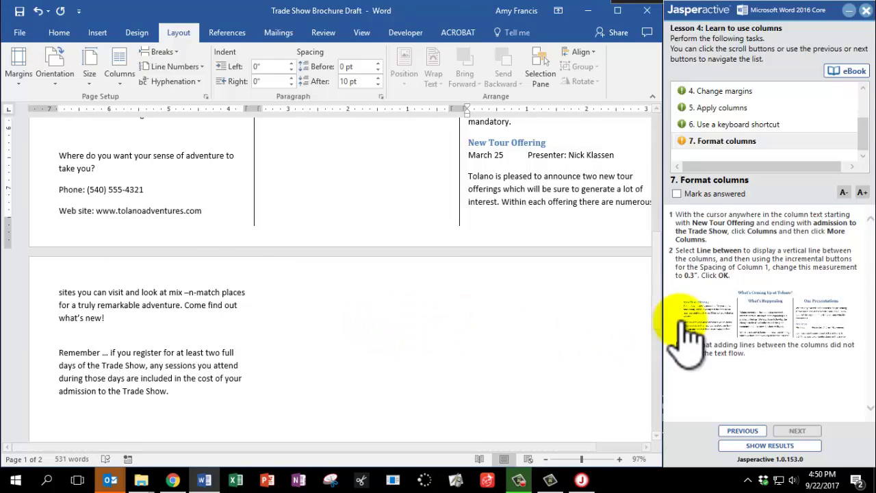
- Mark Format columns answered, submit the exercise results (7 of 7 correct), and close the summary
scroll(463, 235, "up", 6)
left_click(676, 194)
scroll(344, 283, "up", 4)
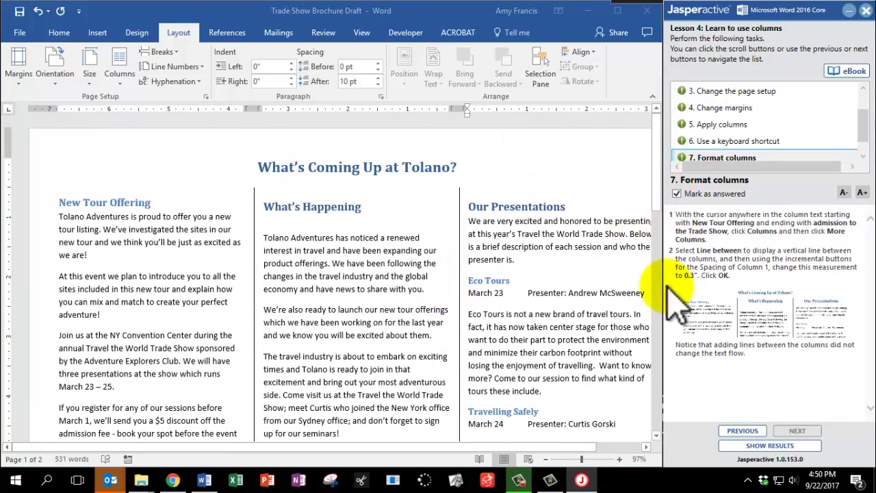
left_click(756, 447)
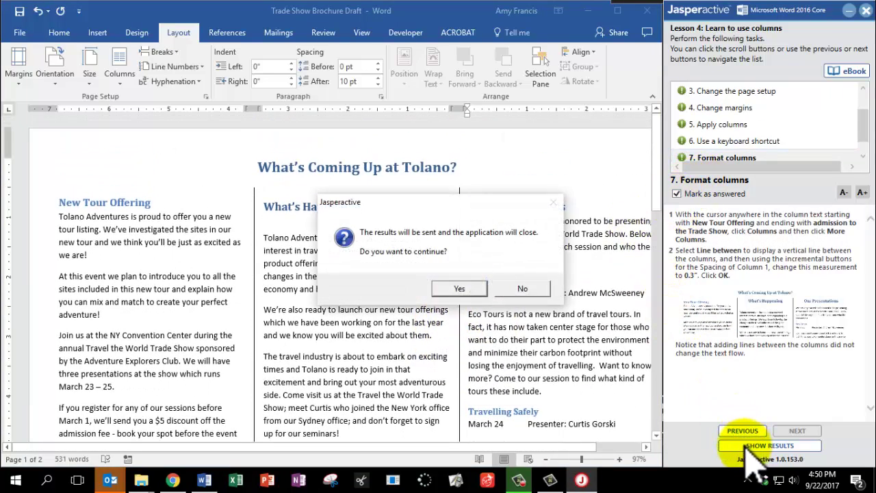
left_click(464, 289)
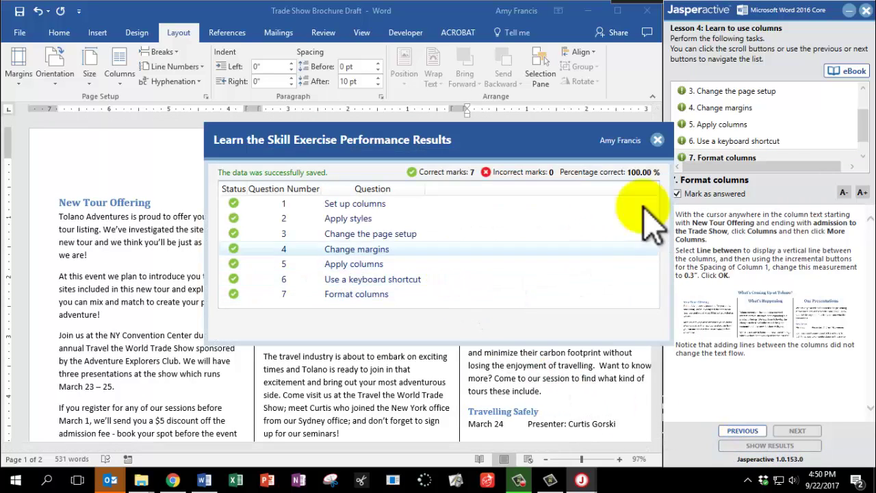
left_click(657, 139)
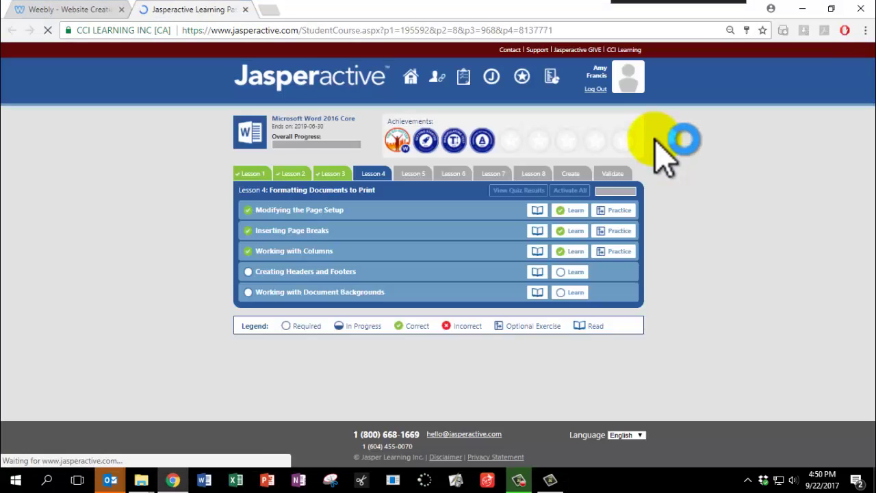